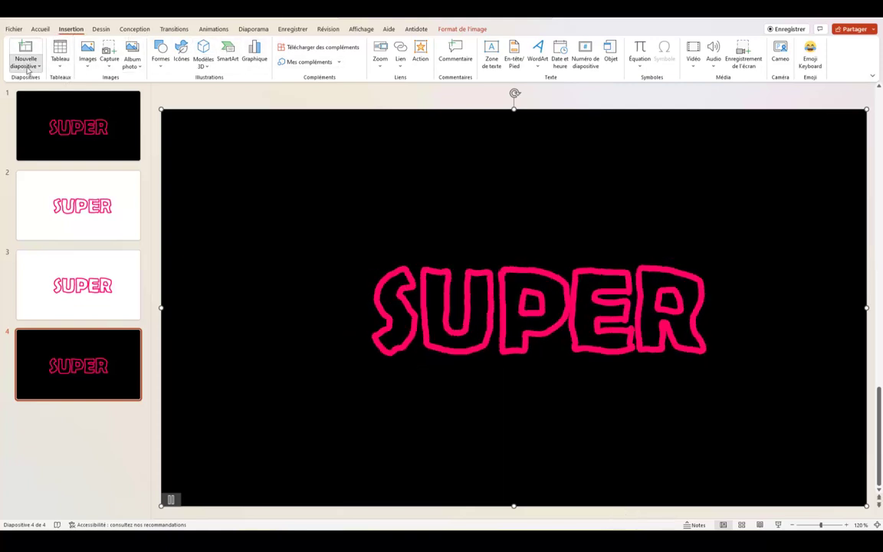
# - Add a blank slide 5 and draw a wide text box on it, typing Joyeux
pyautogui.click(28, 66)
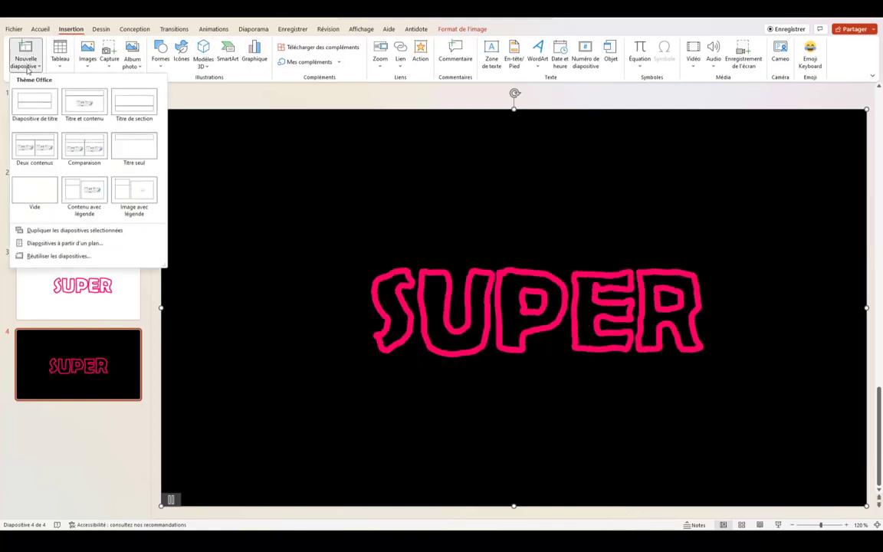
pyautogui.click(35, 192)
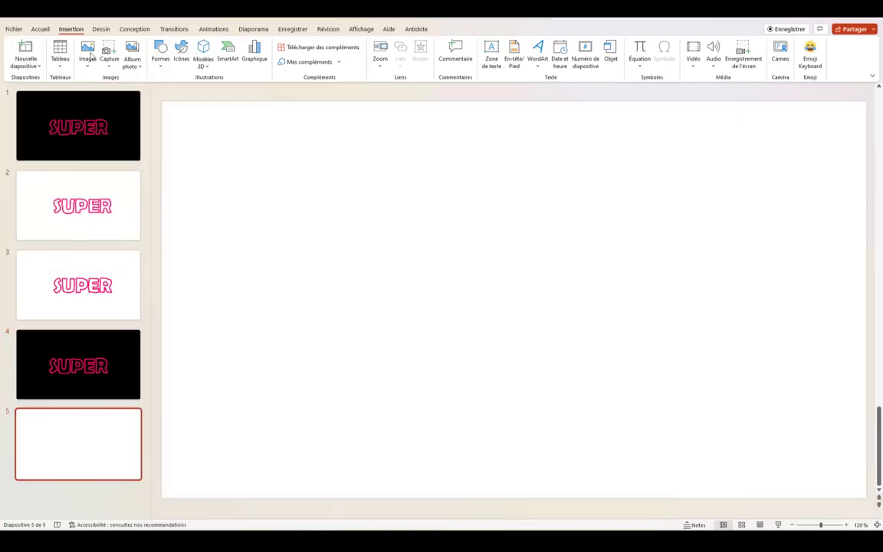
pyautogui.click(492, 54)
pyautogui.moveTo(322, 200)
pyautogui.mouseDown()
pyautogui.moveTo(787, 211)
pyautogui.moveTo(784, 341)
pyautogui.mouseUp()
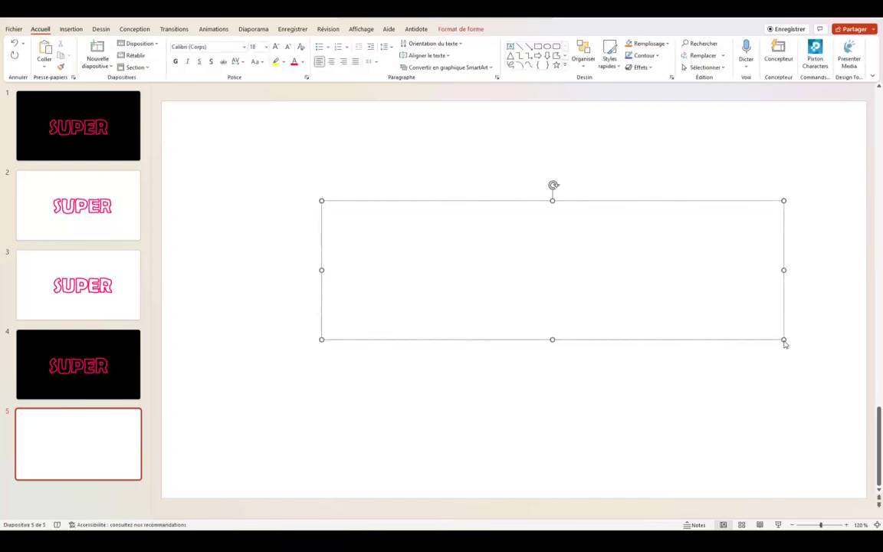
pyautogui.write('Joy')
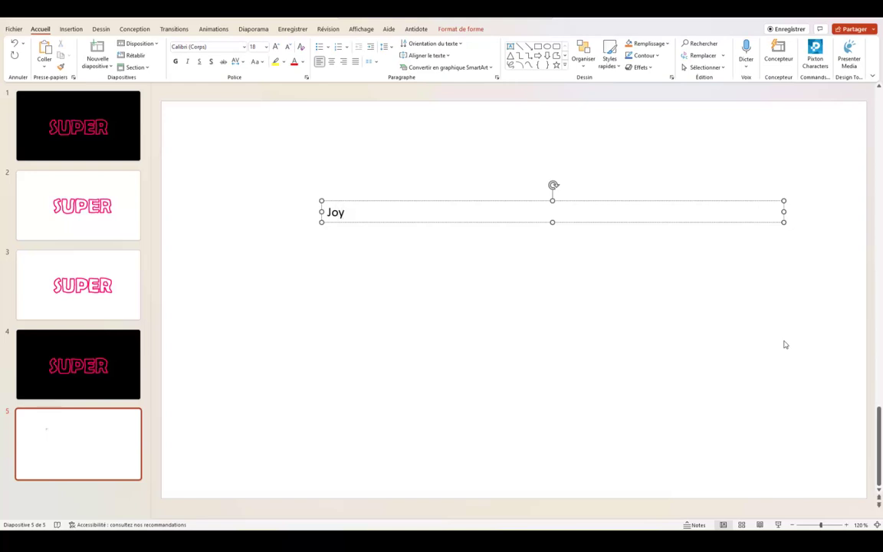
pyautogui.write('eux')
# - Select the word Joyeux and format it in Berlin Sans FB at size 96
pyautogui.doubleClick(345, 213)
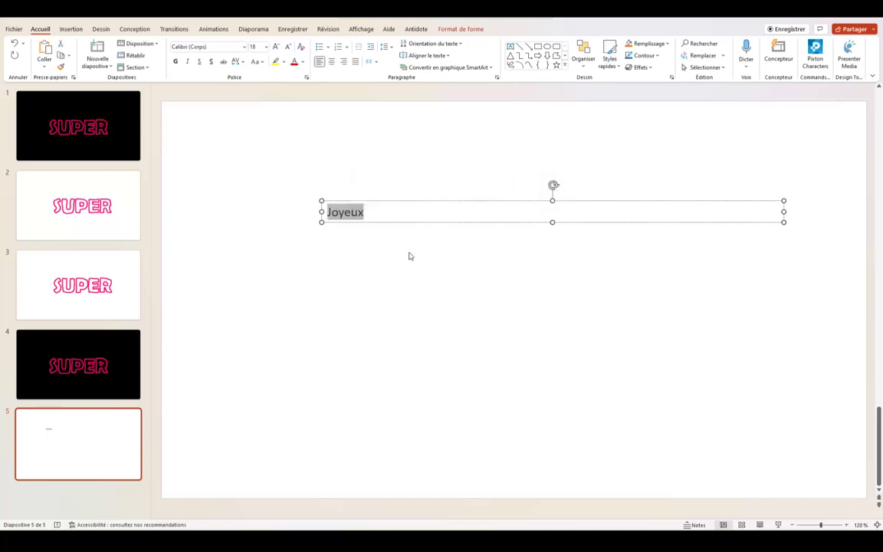
pyautogui.click(245, 47)
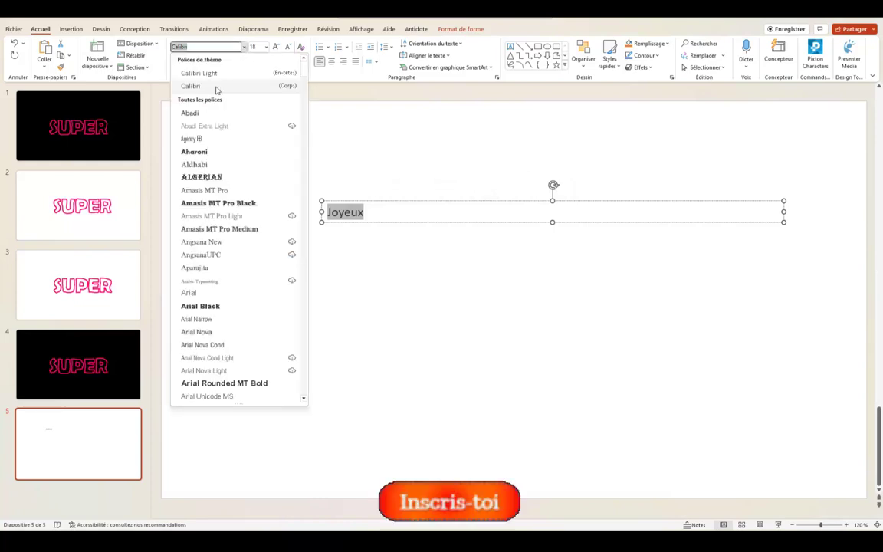
pyautogui.scroll(-2, 228, 240)
pyautogui.scroll(-3, 228, 240)
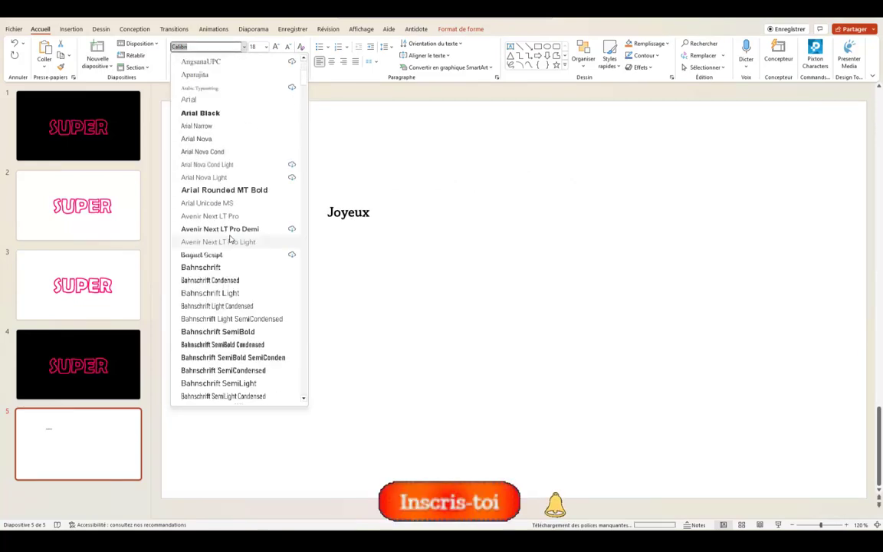
pyautogui.scroll(-5, 226, 253)
pyautogui.scroll(-4, 223, 274)
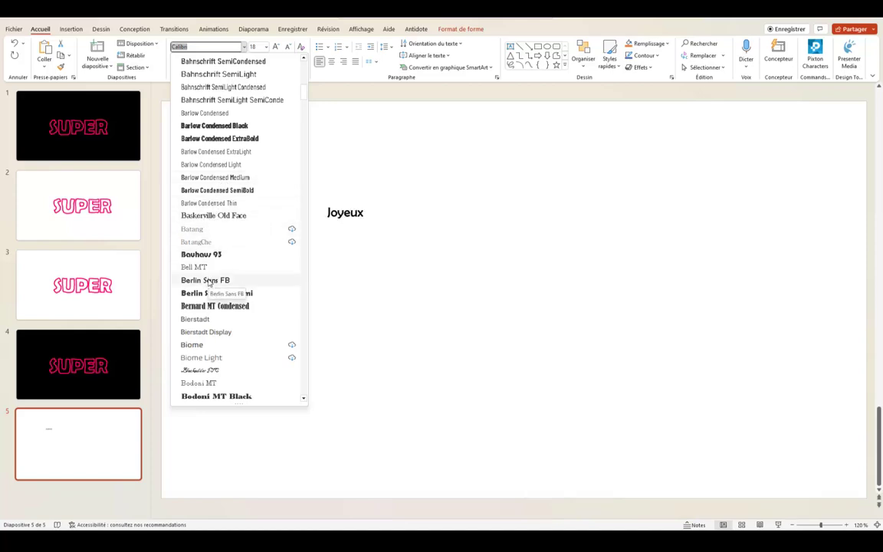
pyautogui.press('Escape')
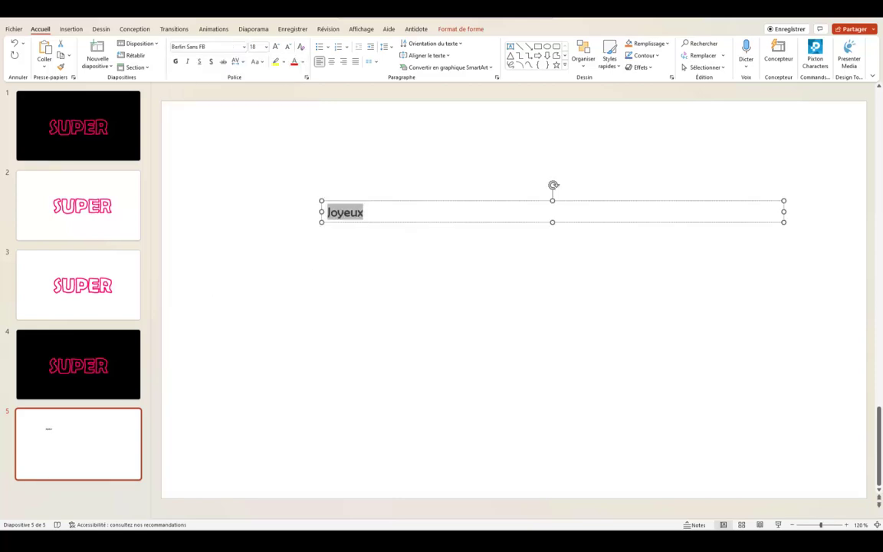
pyautogui.click(267, 47)
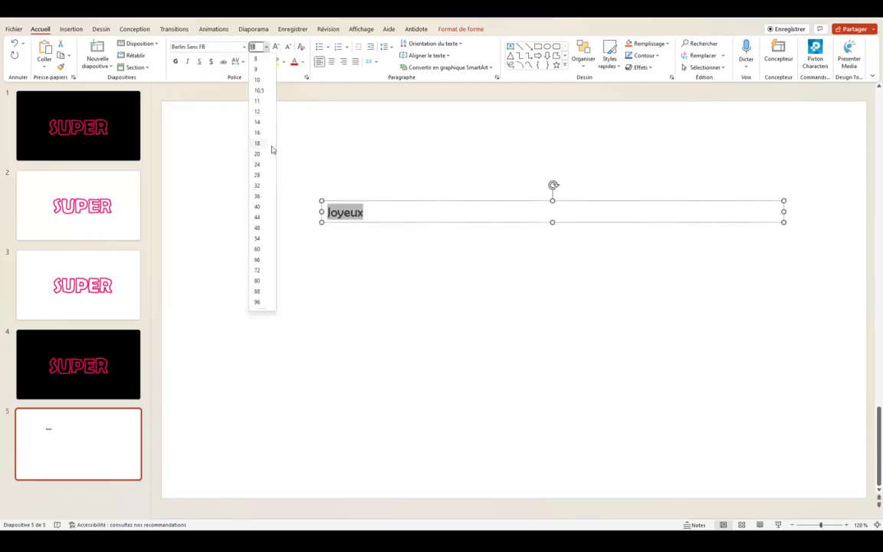
pyautogui.click(259, 301)
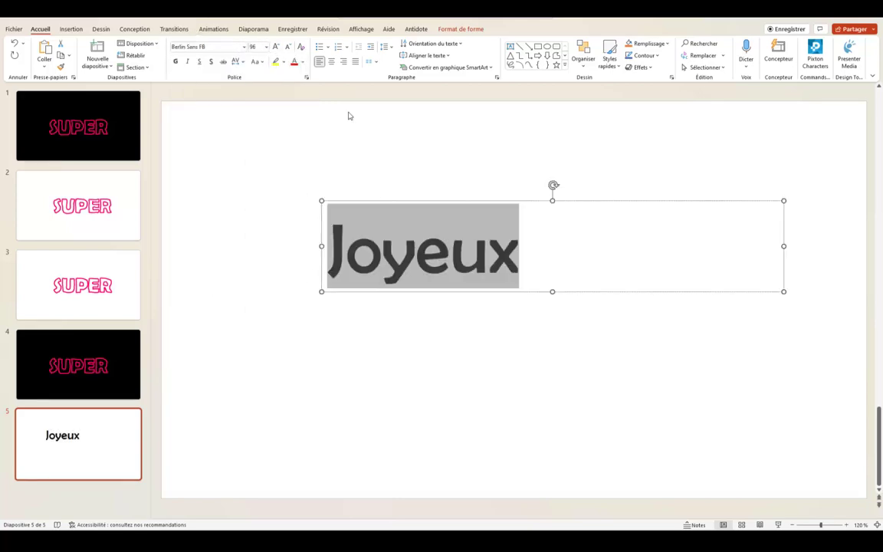
# - Give Joyeux a thin text outline and set its text fill to none
pyautogui.click(451, 30)
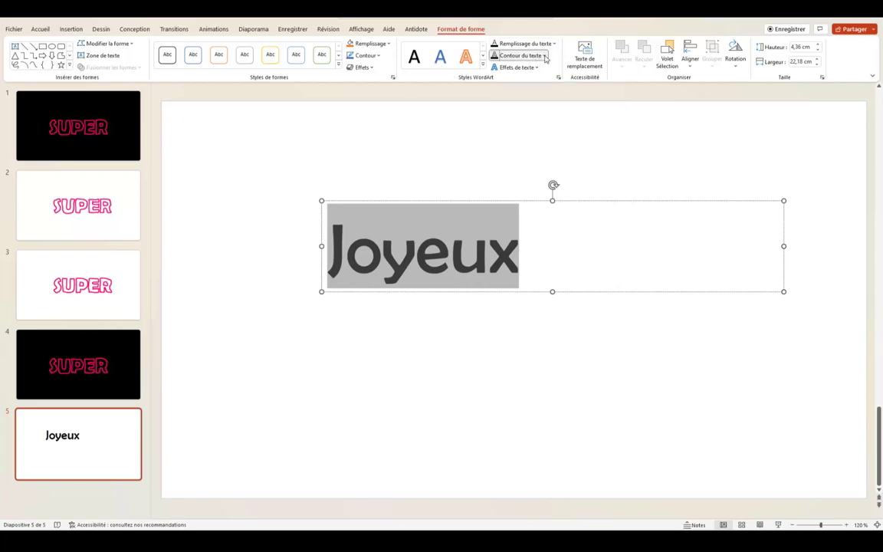
pyautogui.click(545, 58)
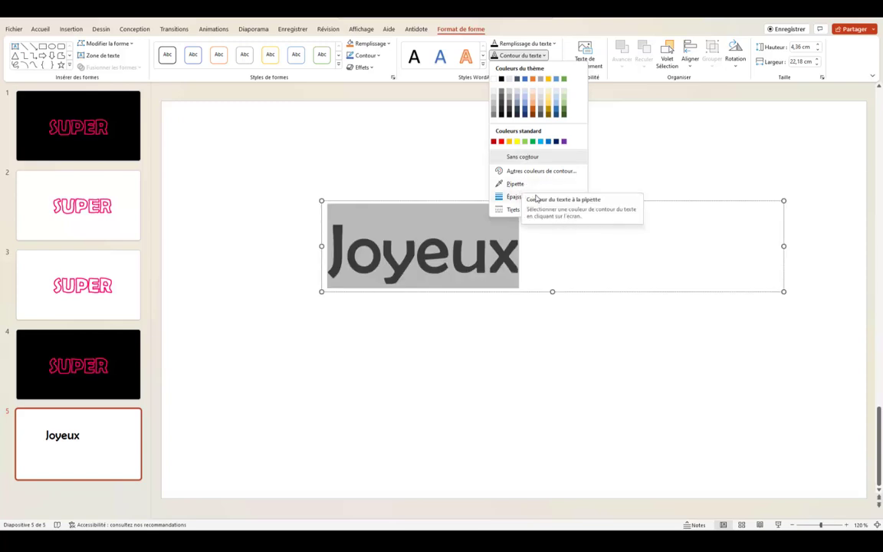
pyautogui.moveTo(510, 197)
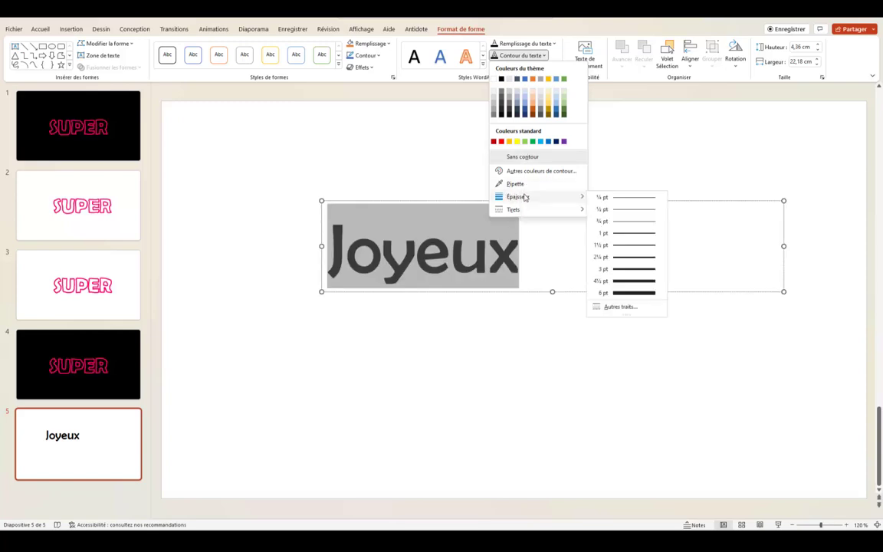
pyautogui.click(621, 224)
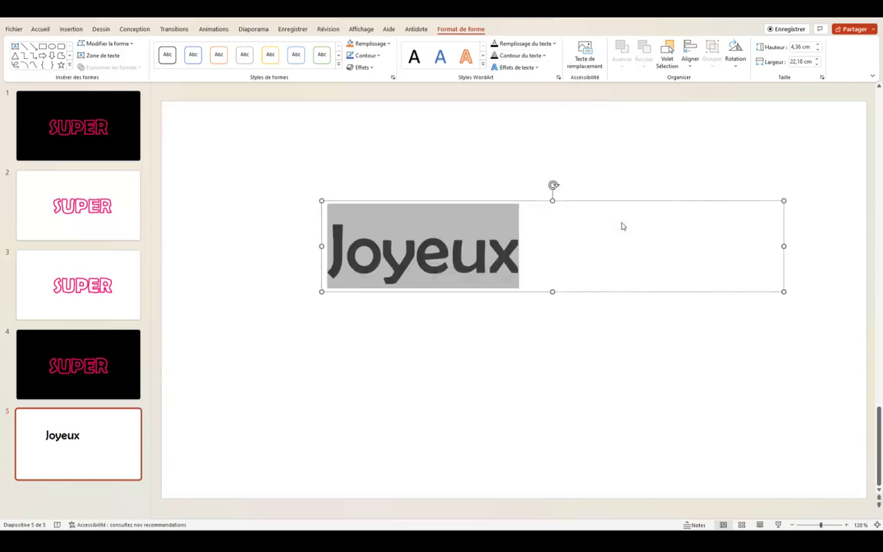
pyautogui.click(552, 45)
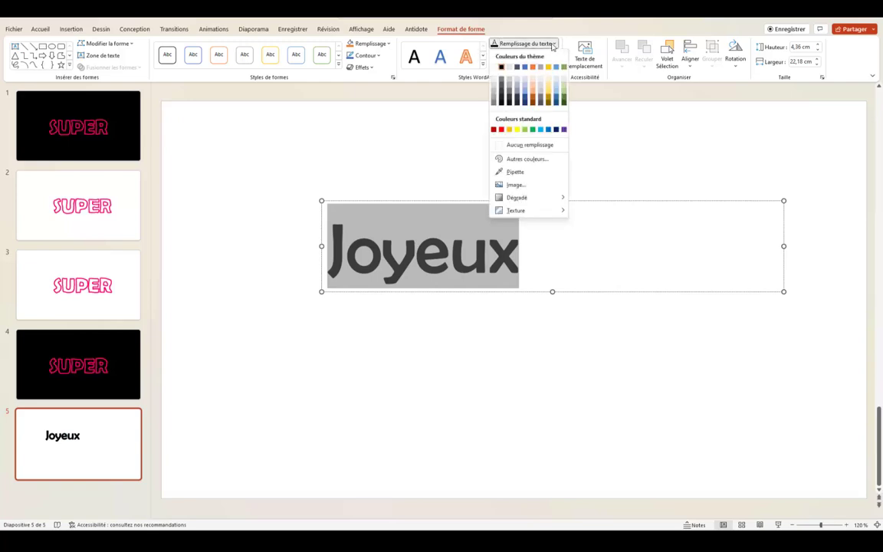
pyautogui.click(534, 145)
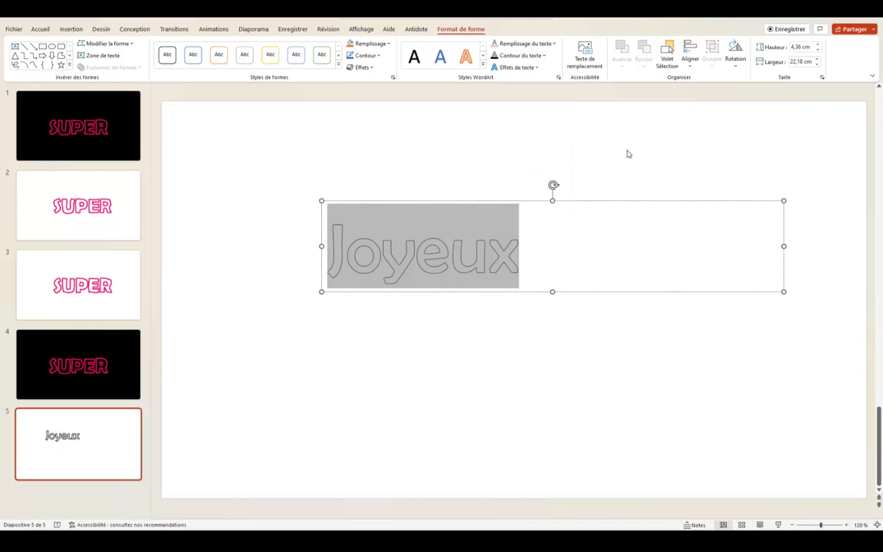
# - Centre the word Joyeux within its text box
pyautogui.click(528, 177)
pyautogui.doubleClick(384, 259)
pyautogui.click(40, 29)
pyautogui.hotkey('ctrl', 'e')
pyautogui.click(560, 347)
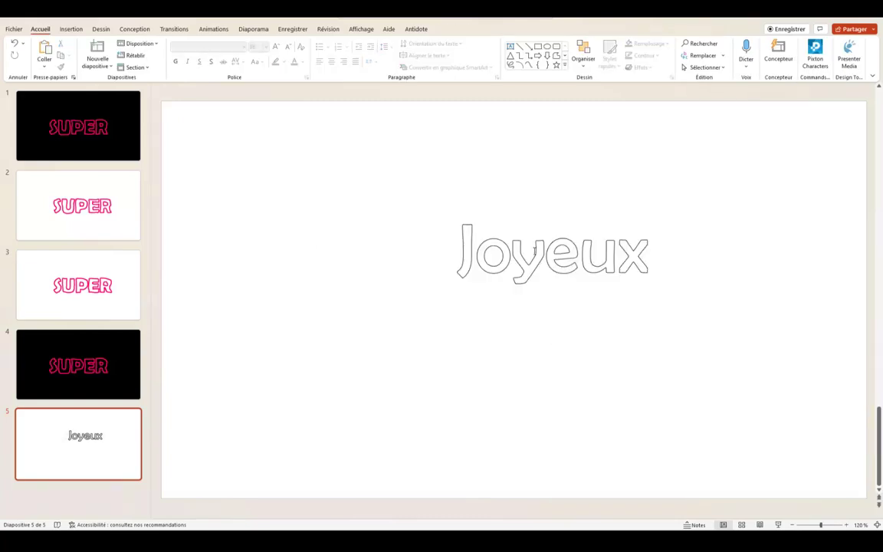
pyautogui.click(534, 251)
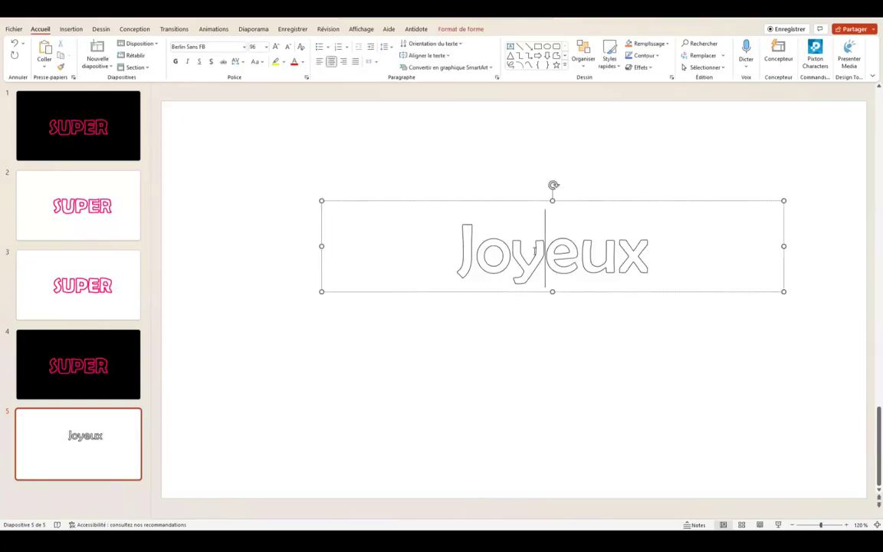
# - Set up a drawing pen with the galaxy texture as its colour
pyautogui.click(469, 365)
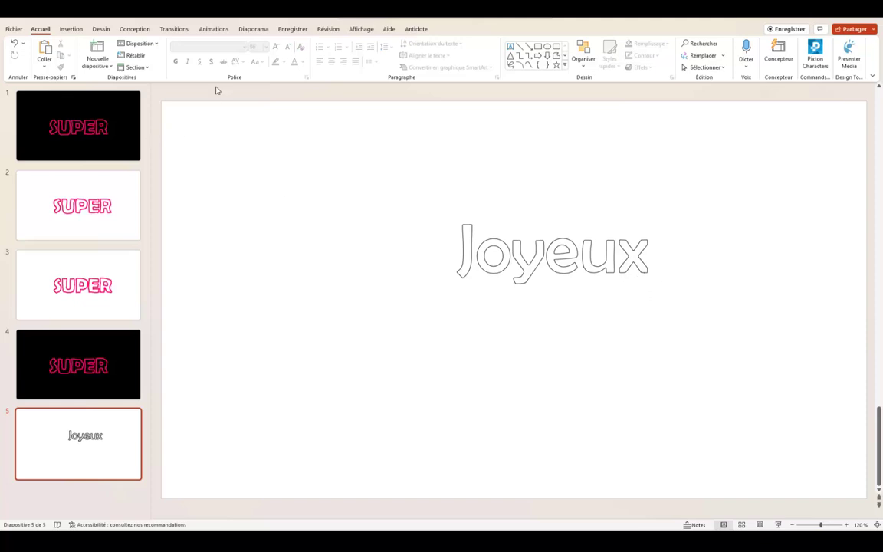
pyautogui.click(99, 31)
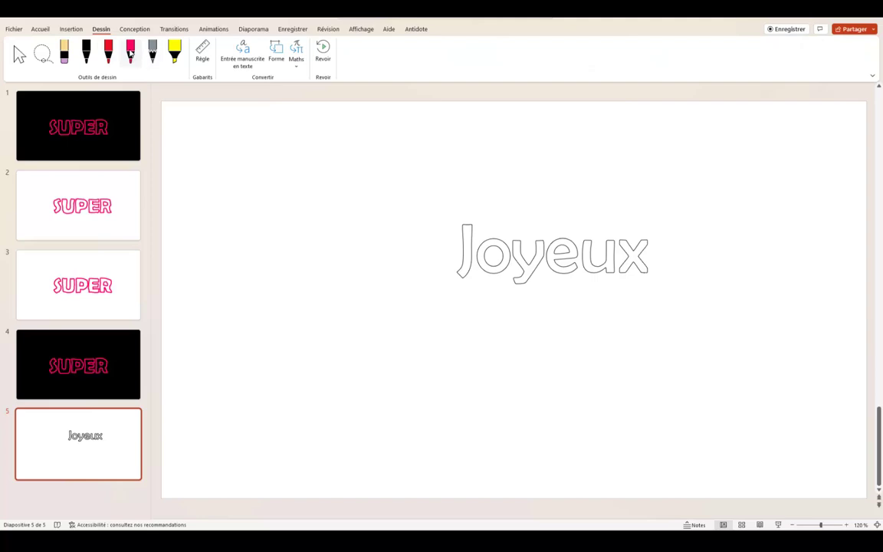
pyautogui.click(130, 52)
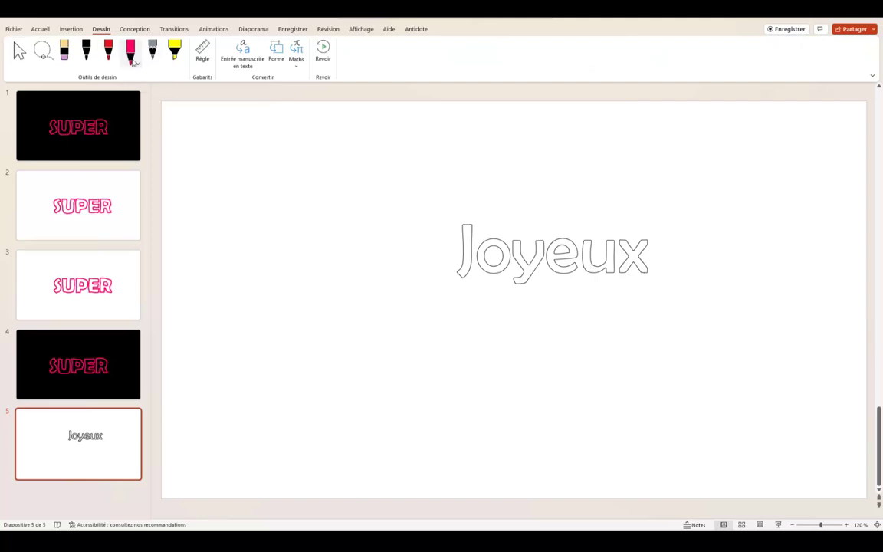
pyautogui.click(134, 65)
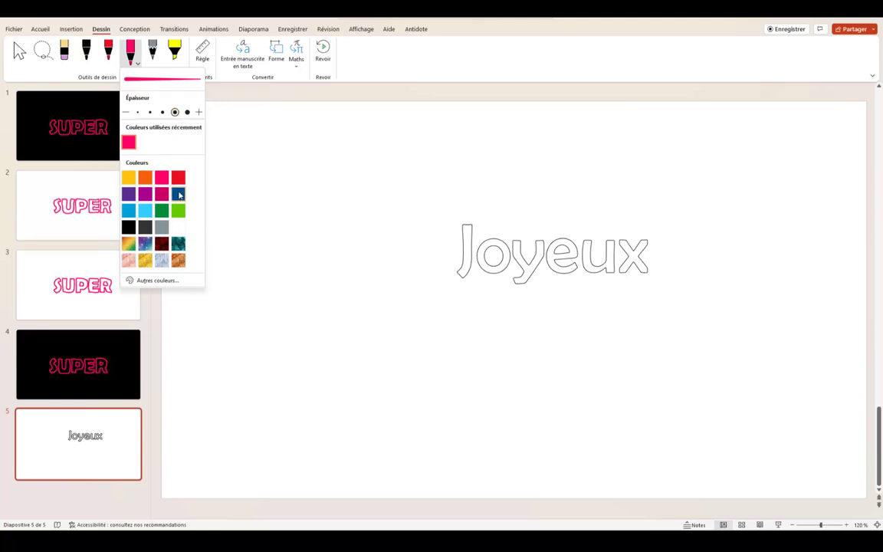
pyautogui.click(178, 194)
pyautogui.click(177, 210)
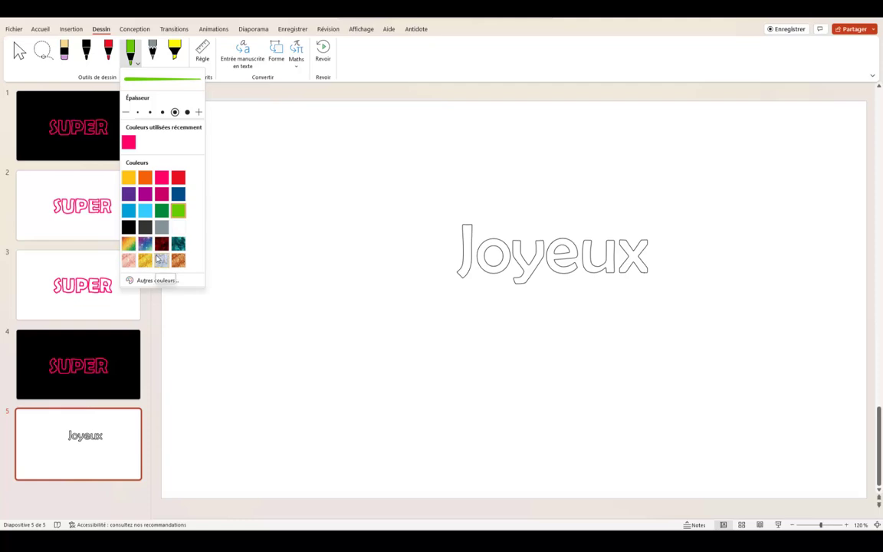
pyautogui.click(147, 245)
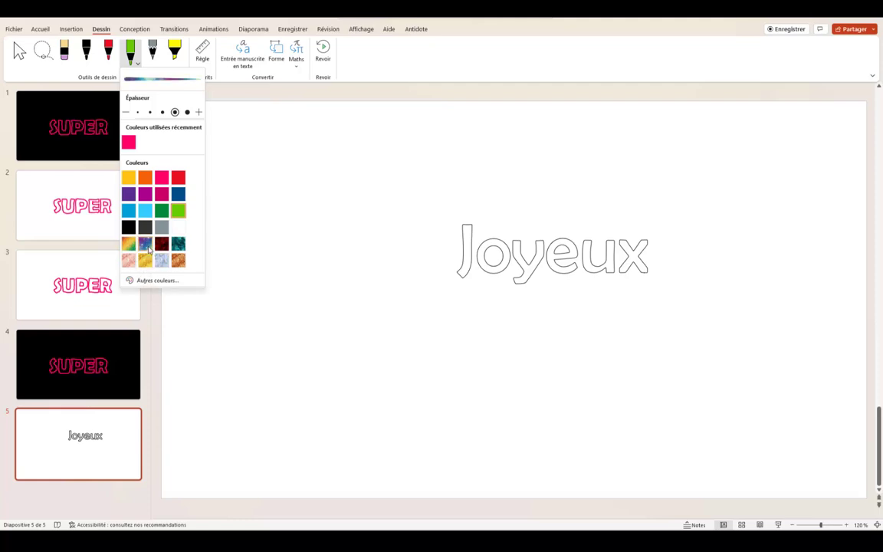
pyautogui.click(148, 249)
# - Draw a galaxy stroke above Joyeux, replay the ink, then undo the stroke
pyautogui.moveTo(496, 198); pyautogui.dragTo(395, 218)
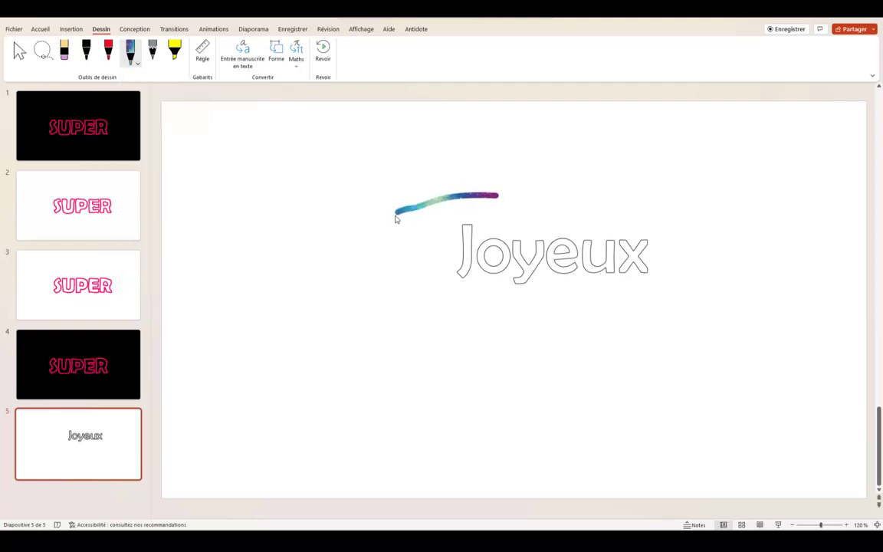
pyautogui.click(323, 52)
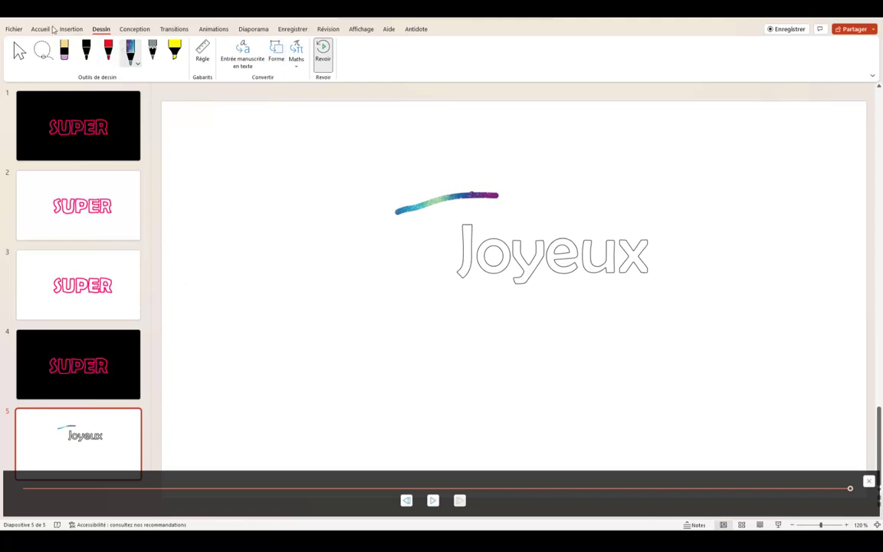
pyautogui.click(42, 29)
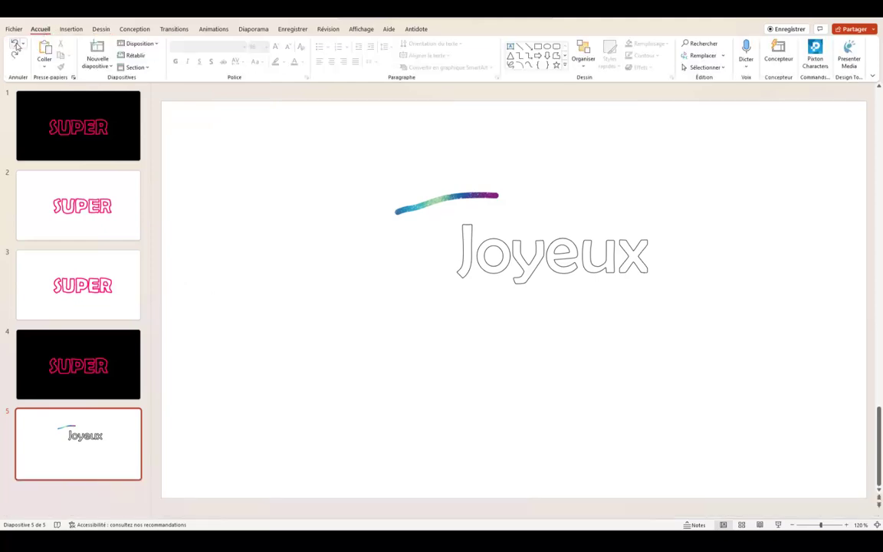
pyautogui.click(15, 45)
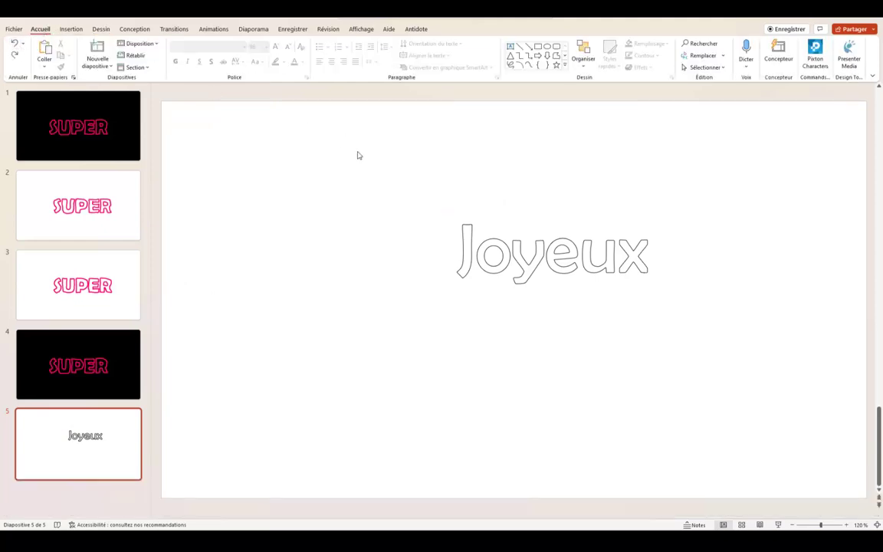
# - Paint the J's top bar and stem with the galaxy pen, then stop inking
pyautogui.click(101, 30)
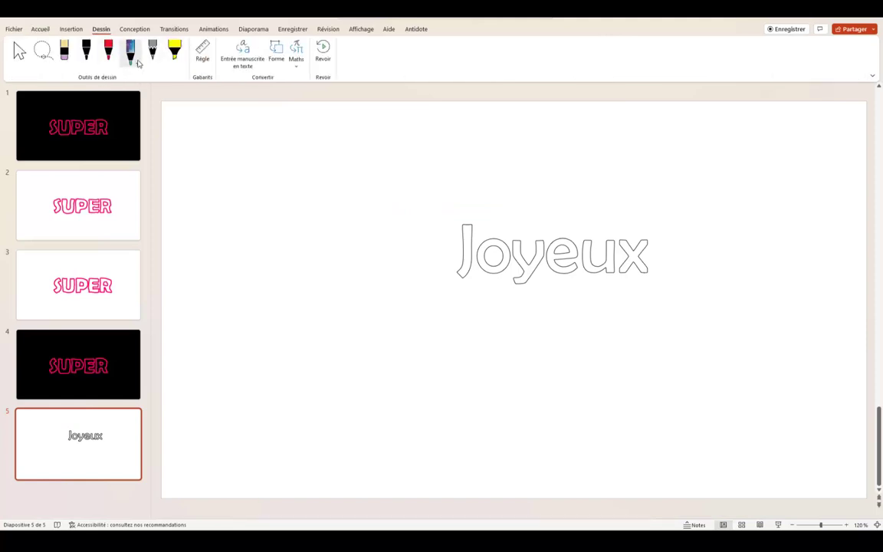
pyautogui.click(130, 51)
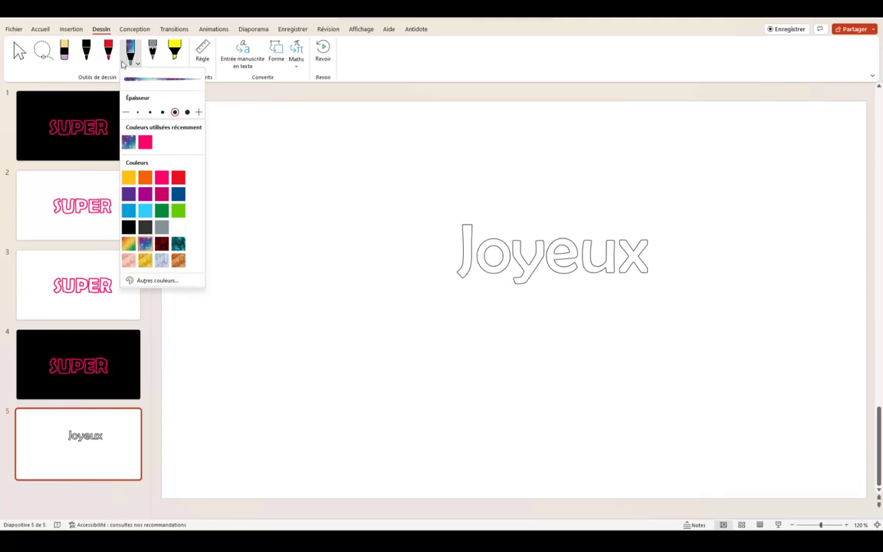
pyautogui.click(130, 53)
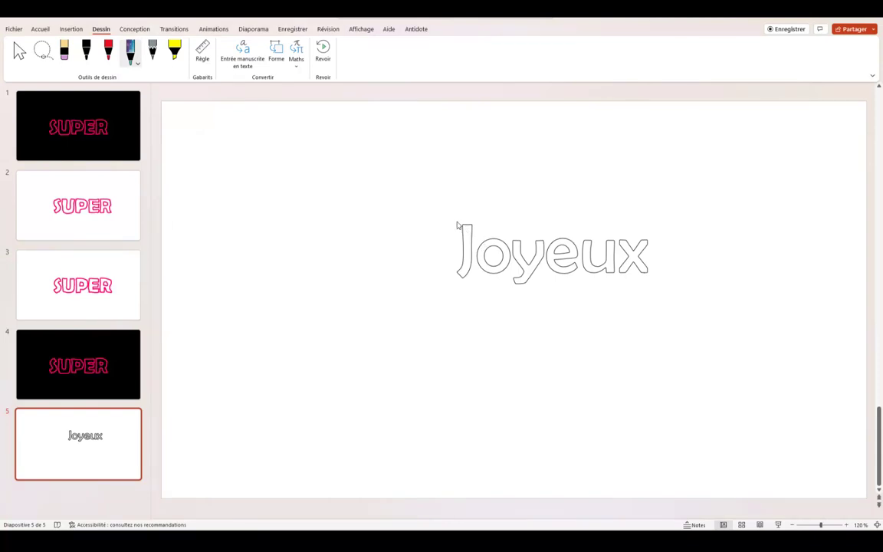
pyautogui.moveTo(462, 226)
pyautogui.mouseDown()
pyautogui.moveTo(472, 272)
pyautogui.moveTo(458, 276)
pyautogui.moveTo(459, 224)
pyautogui.mouseUp()
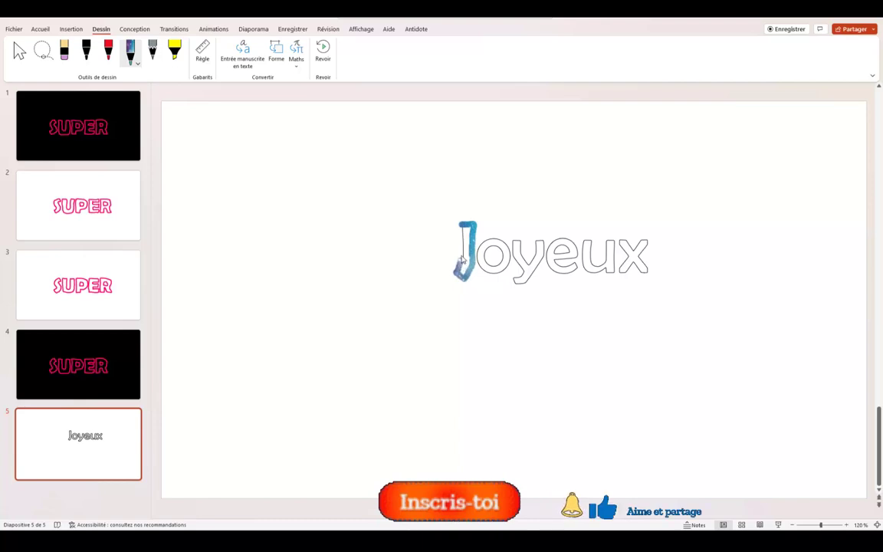
pyautogui.press('Escape')
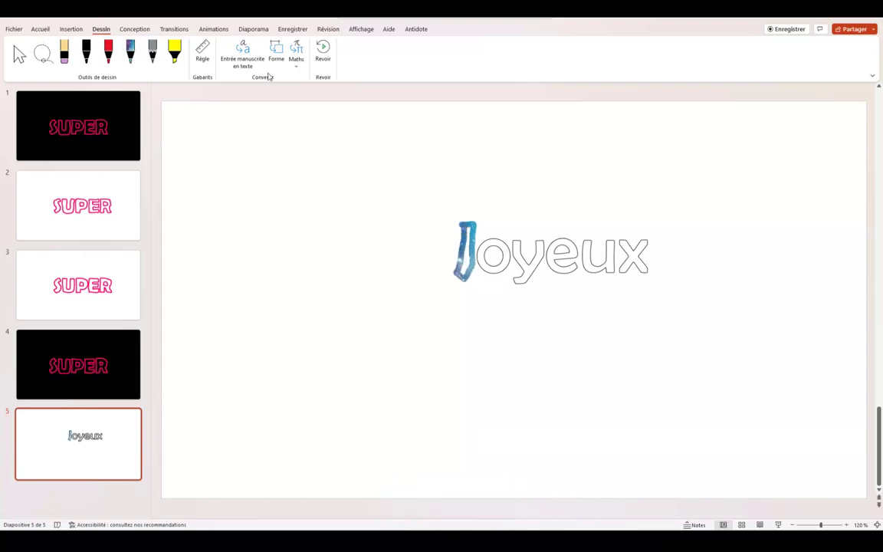
# - Enlarge Joyeux's font size to 132, then 152, and finally 180 pt
pyautogui.click(39, 30)
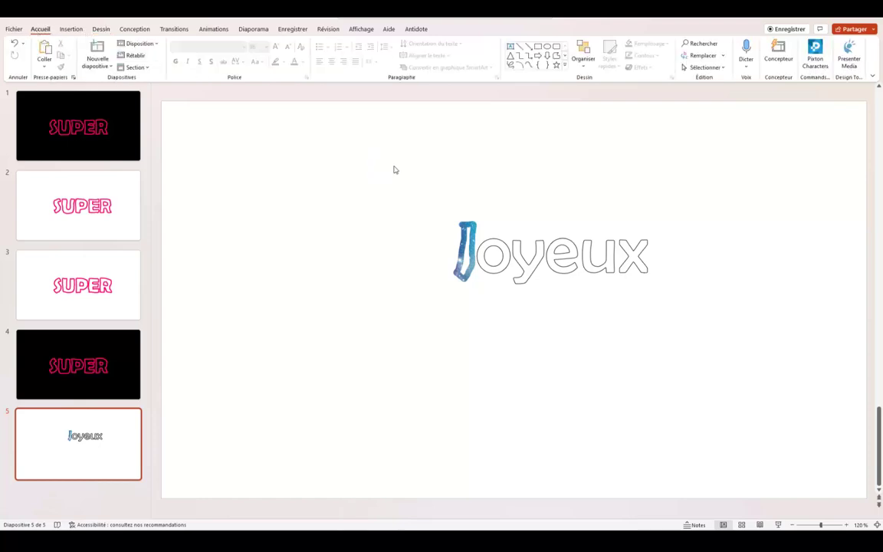
pyautogui.moveTo(394, 182); pyautogui.dragTo(700, 338)
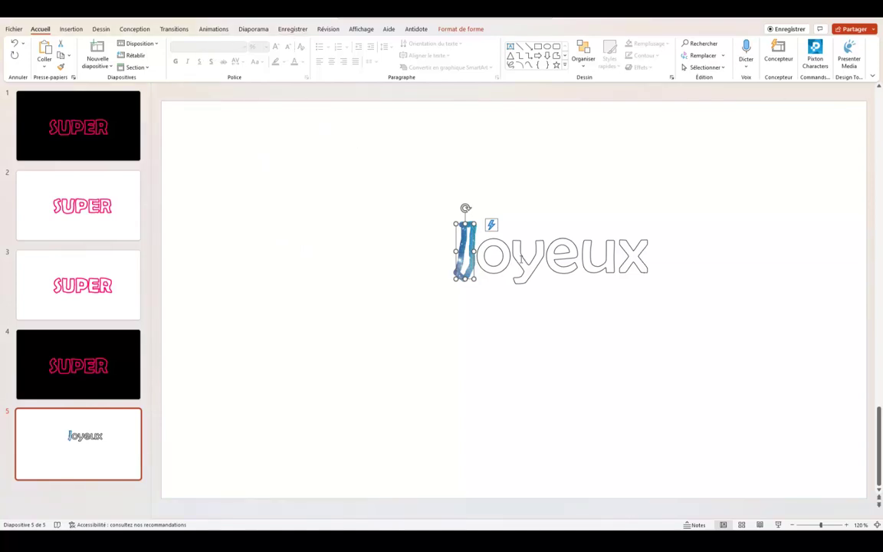
pyautogui.doubleClick(598, 245)
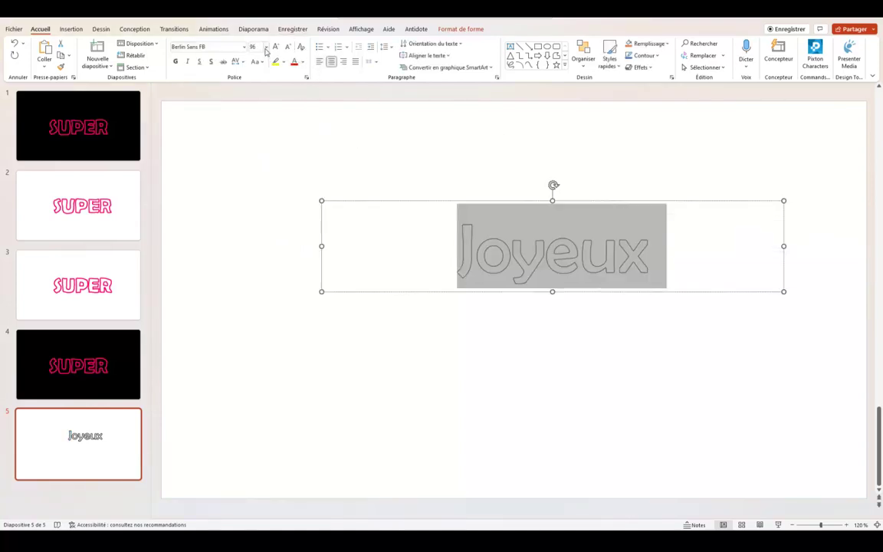
pyautogui.click(266, 46)
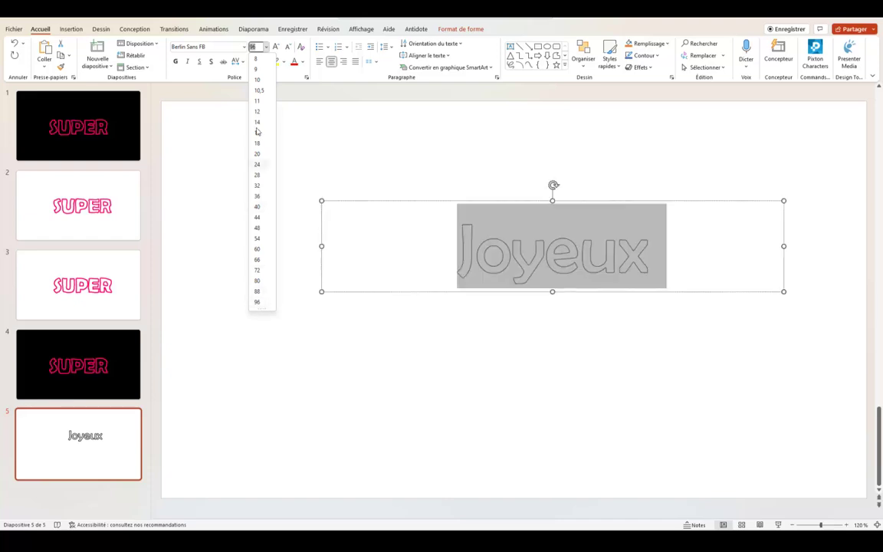
pyautogui.click(260, 47)
pyautogui.write('132')
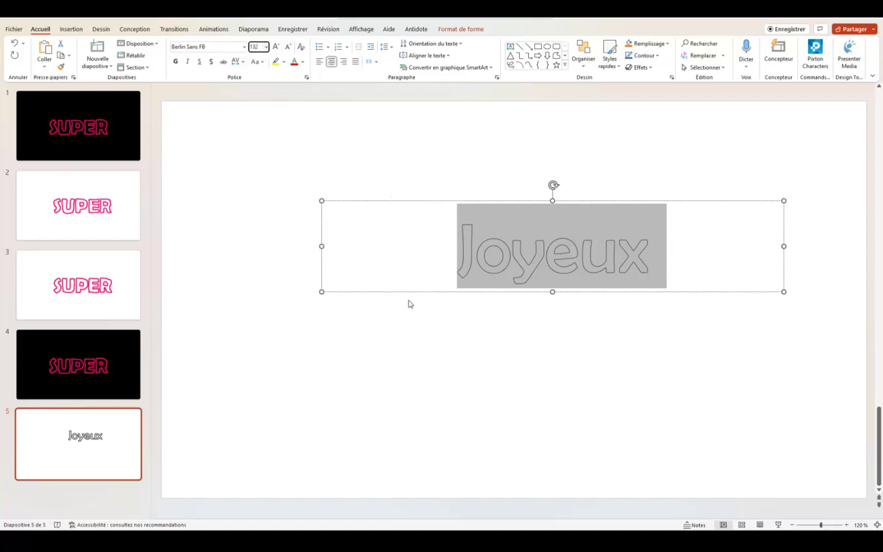
pyautogui.press('Return')
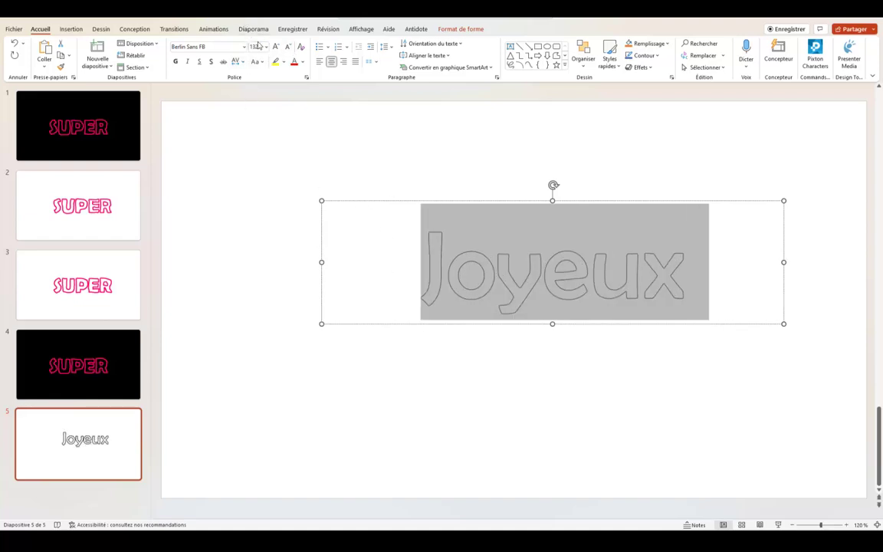
pyautogui.click(254, 46)
pyautogui.write('155')
pyautogui.press('Return')
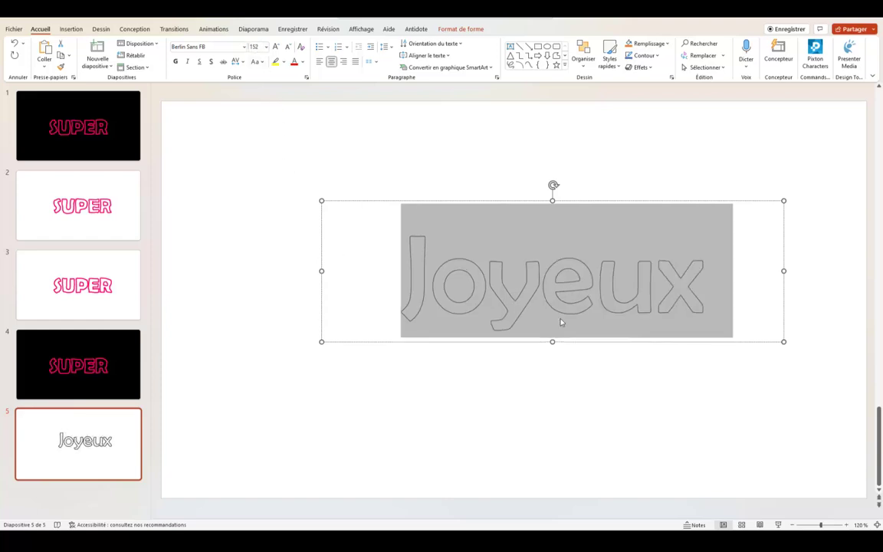
pyautogui.click(256, 47)
pyautogui.write('0')
pyautogui.press('Return')
pyautogui.click(512, 163)
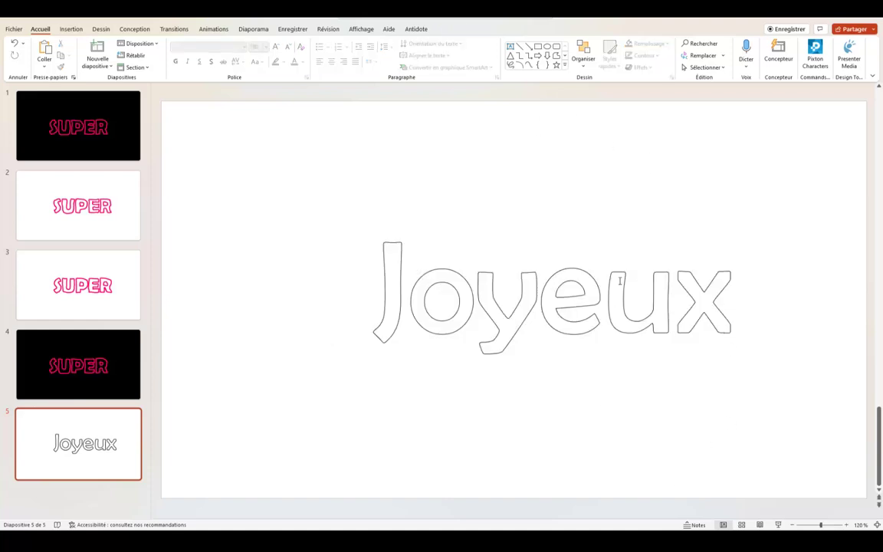
# - Duplicate slide 5 as a new slide 6, then go back to slide 5
pyautogui.rightClick(33, 442)
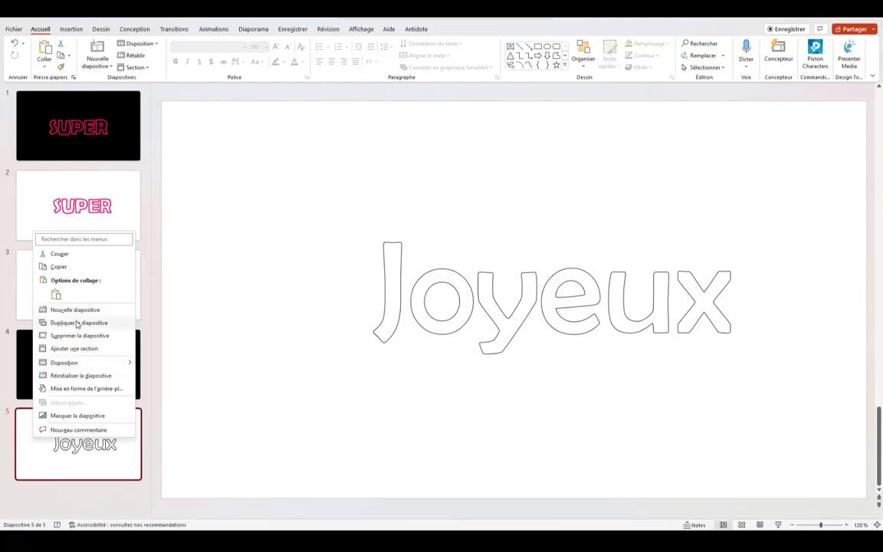
pyautogui.click(77, 322)
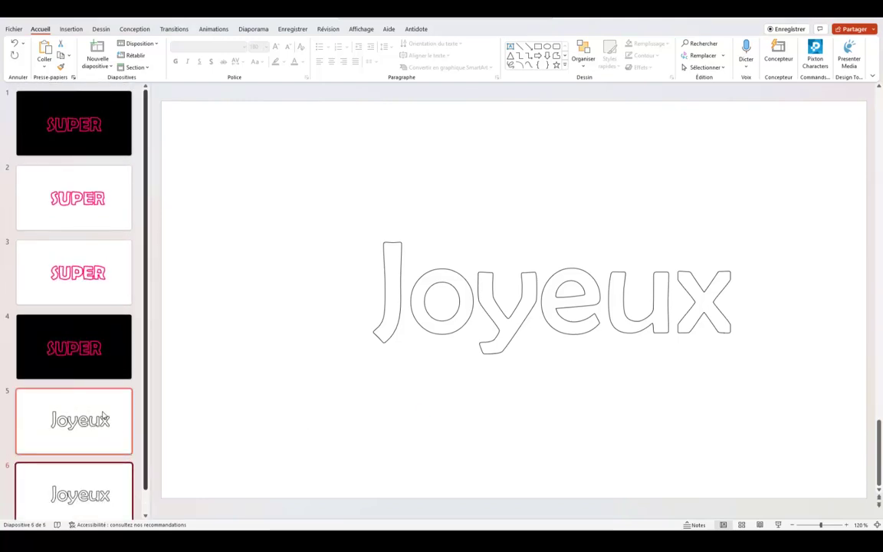
pyautogui.click(94, 374)
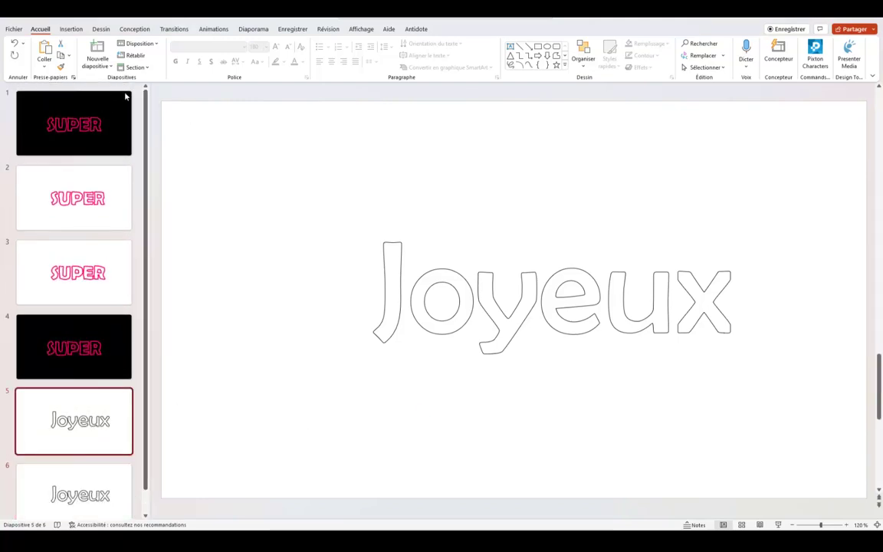
pyautogui.click(99, 29)
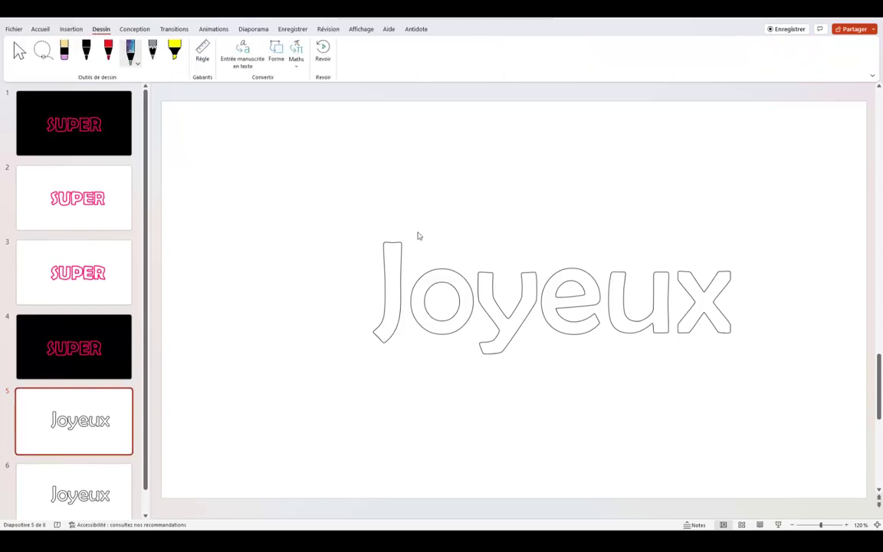
# - Trace Joyeux's outlined letters in galaxy ink: the J, the o's rings, the y
pyautogui.moveTo(384, 244)
pyautogui.mouseDown()
pyautogui.moveTo(402, 282)
pyautogui.moveTo(391, 343)
pyautogui.mouseUp()
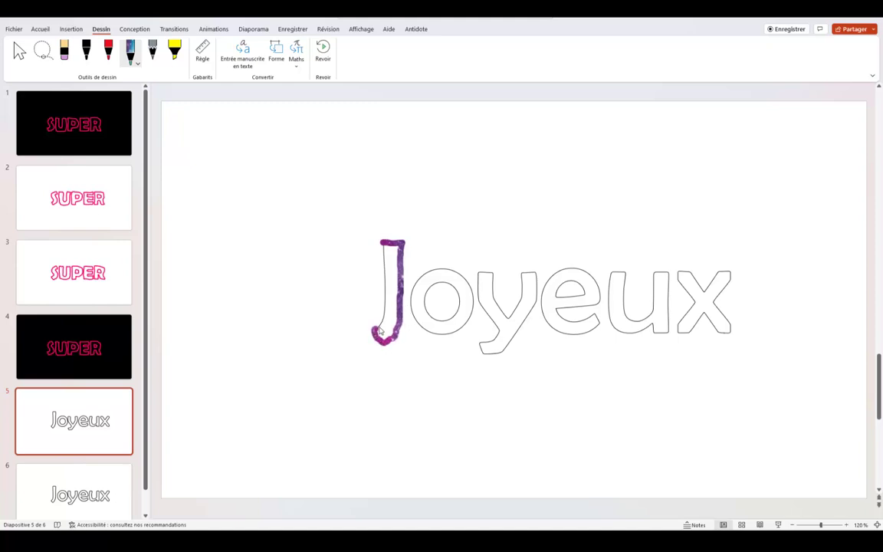
pyautogui.moveTo(380, 331); pyautogui.dragTo(386, 245)
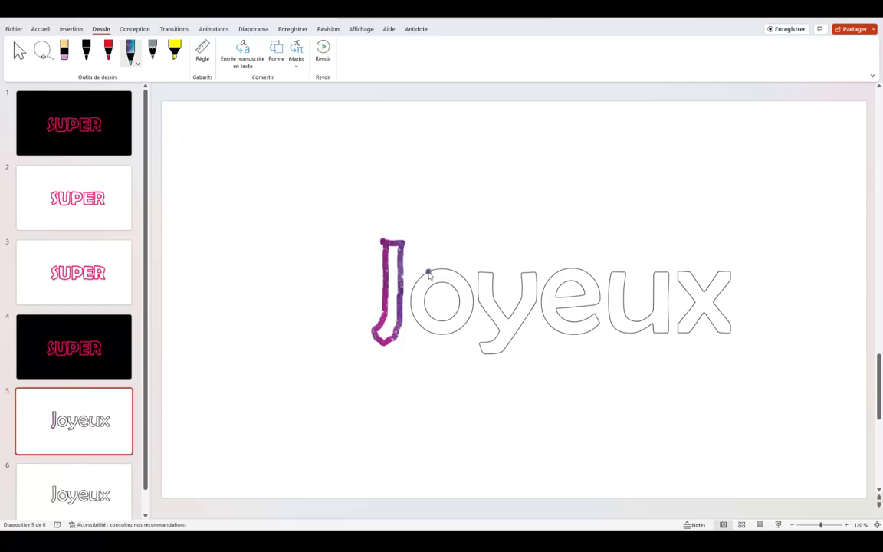
pyautogui.moveTo(425, 275)
pyautogui.mouseDown()
pyautogui.moveTo(414, 302)
pyautogui.moveTo(430, 334)
pyautogui.moveTo(475, 308)
pyautogui.moveTo(424, 276)
pyautogui.mouseUp()
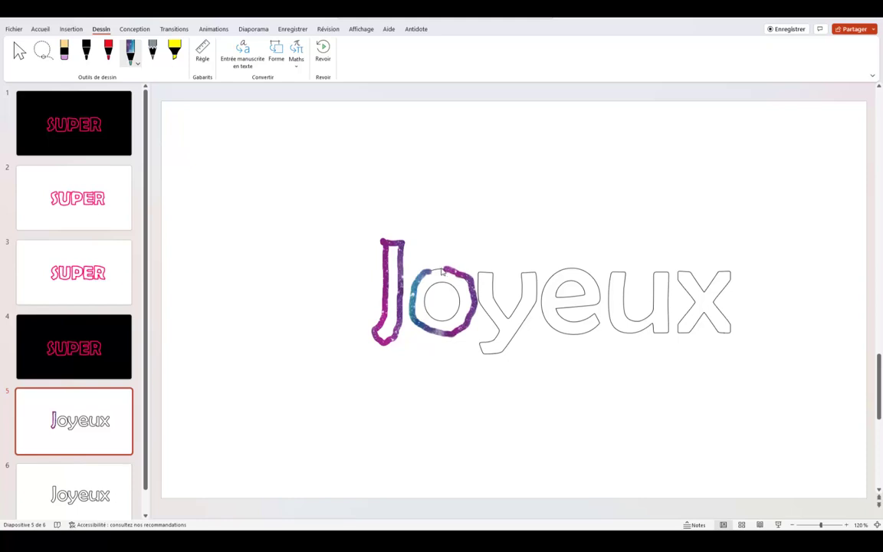
pyautogui.moveTo(449, 290)
pyautogui.mouseDown()
pyautogui.moveTo(439, 288)
pyautogui.moveTo(435, 318)
pyautogui.moveTo(460, 312)
pyautogui.mouseUp()
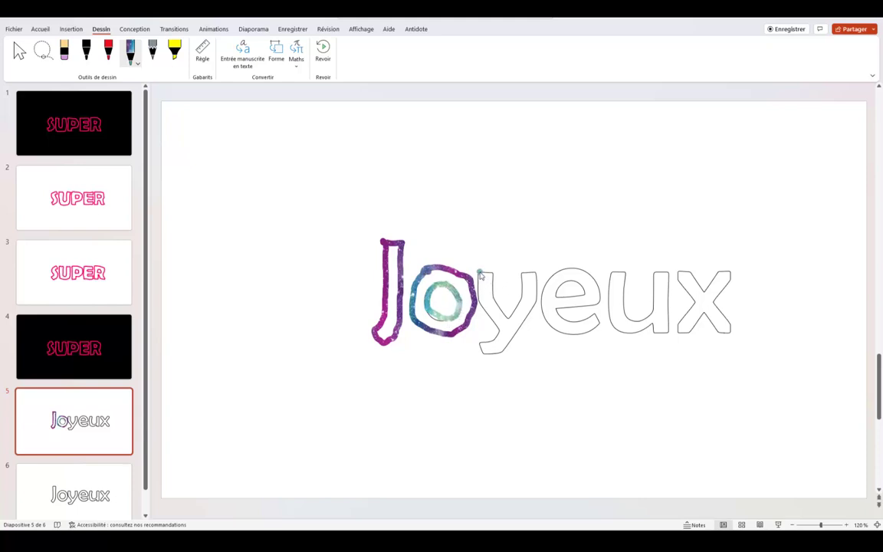
pyautogui.moveTo(480, 275); pyautogui.dragTo(498, 326)
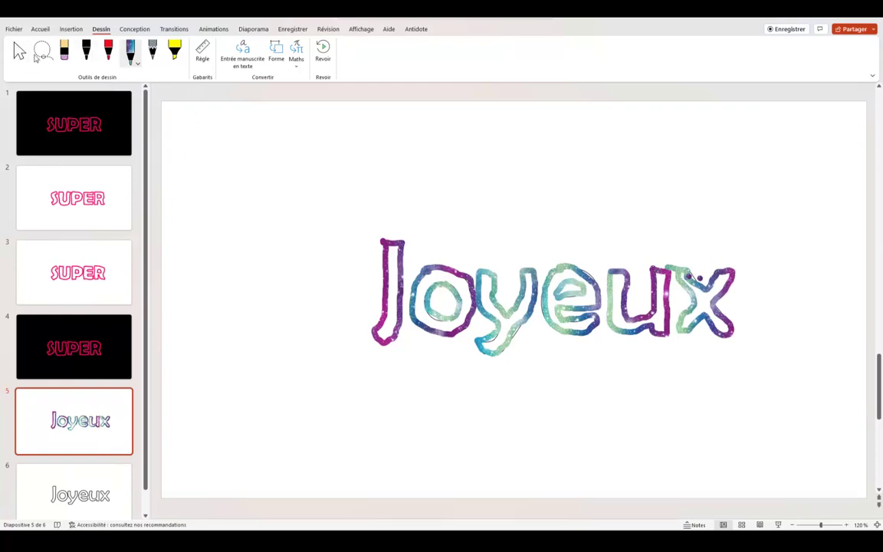
# - Delete the x's ink stroke and repaint the x with the galaxy pen
pyautogui.click(19, 52)
pyautogui.click(700, 283)
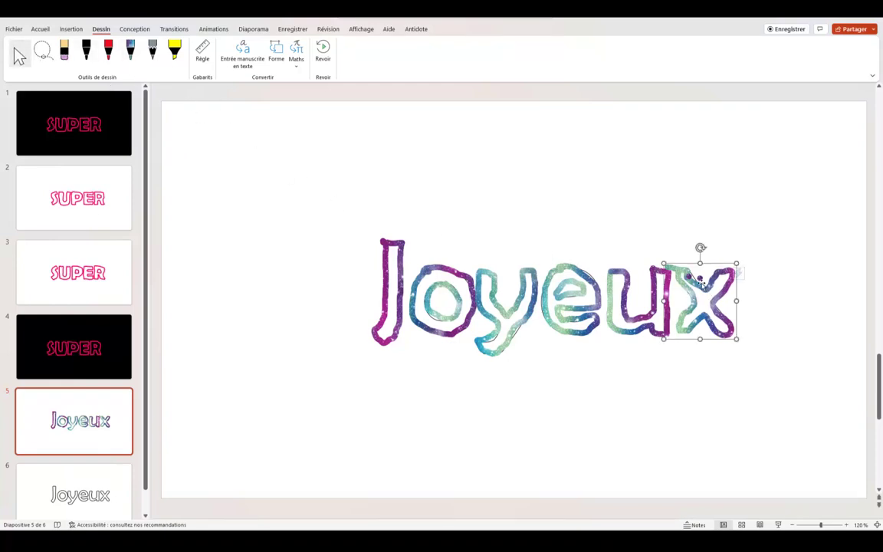
pyautogui.press('Delete')
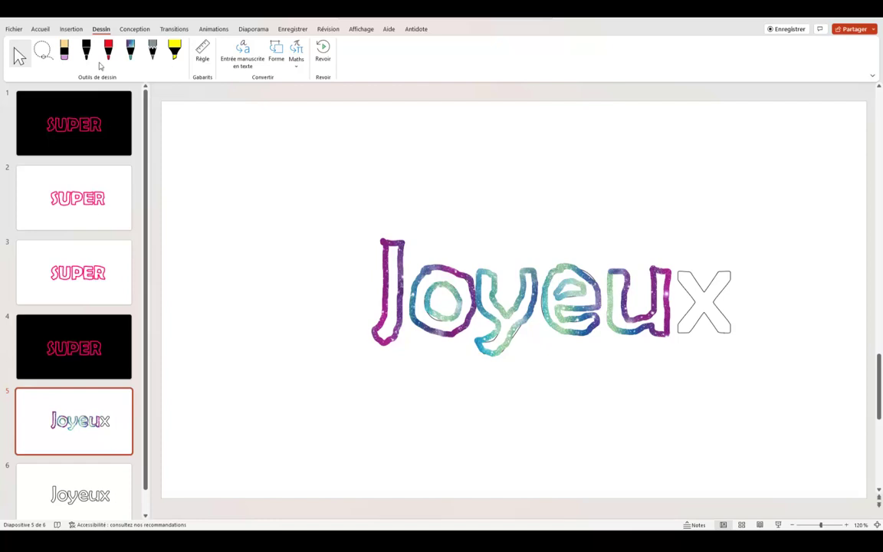
pyautogui.click(130, 52)
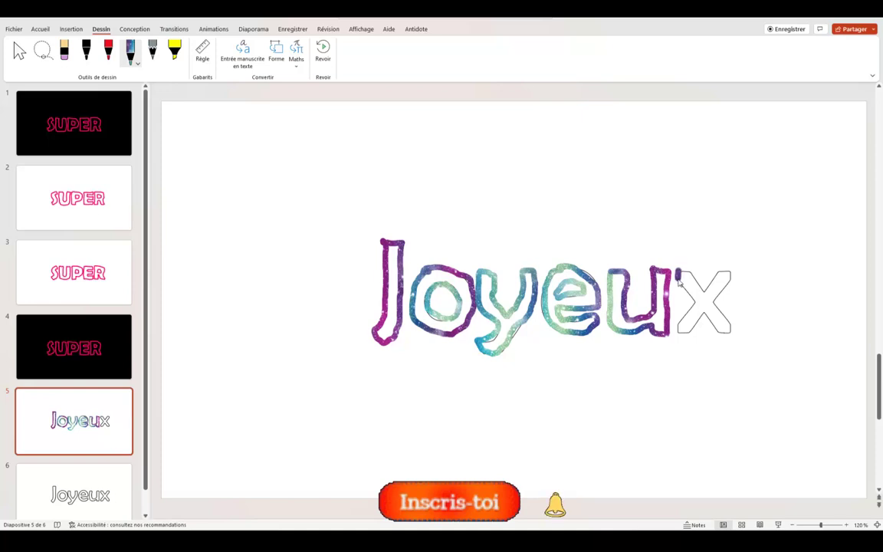
pyautogui.moveTo(680, 276)
pyautogui.mouseDown()
pyautogui.moveTo(689, 320)
pyautogui.moveTo(682, 337)
pyautogui.moveTo(707, 318)
pyautogui.moveTo(729, 337)
pyautogui.moveTo(722, 274)
pyautogui.moveTo(706, 295)
pyautogui.moveTo(678, 269)
pyautogui.mouseUp()
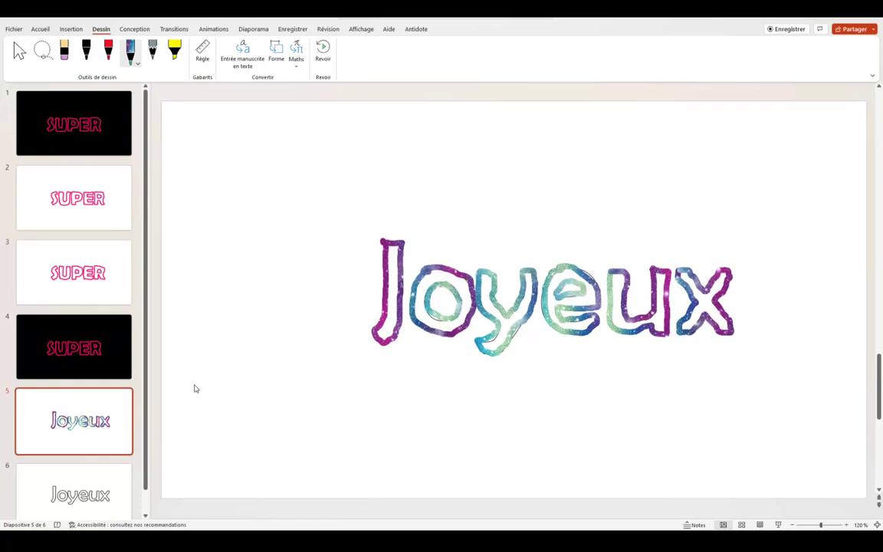
# - Duplicate slide 6 as a new slide 7, then go back to slide 6
pyautogui.scroll(-1, 51, 303)
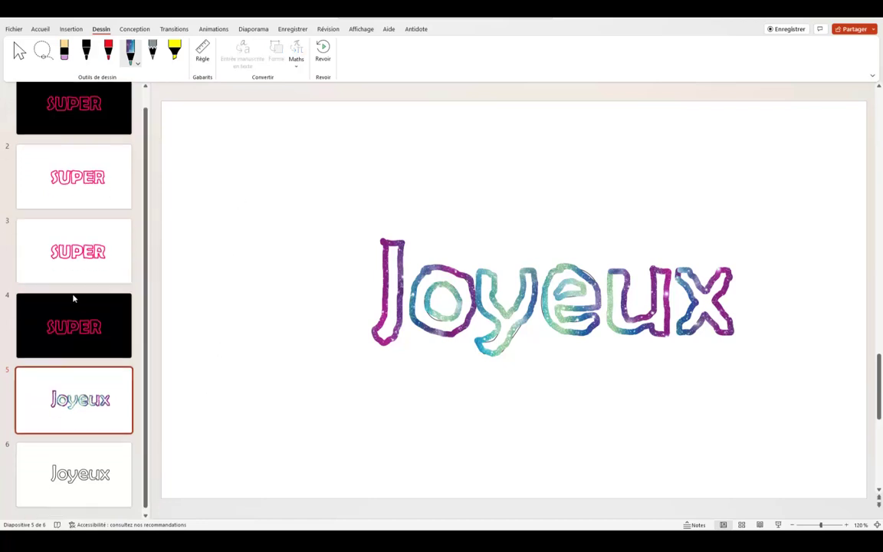
pyautogui.rightClick(62, 460)
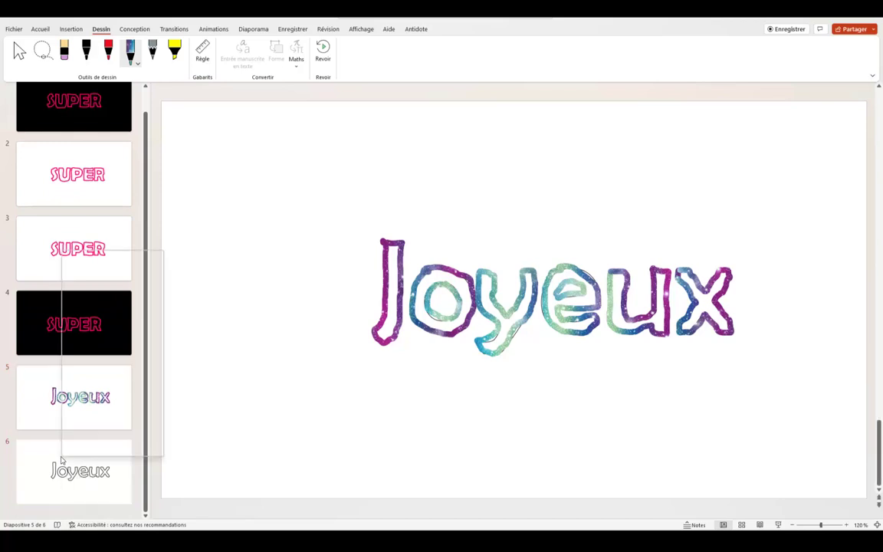
pyautogui.click(71, 342)
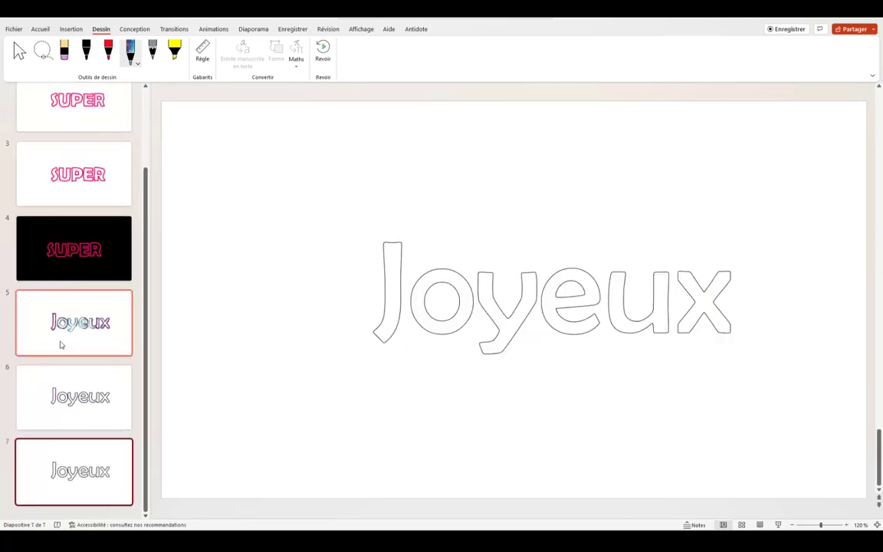
pyautogui.click(81, 412)
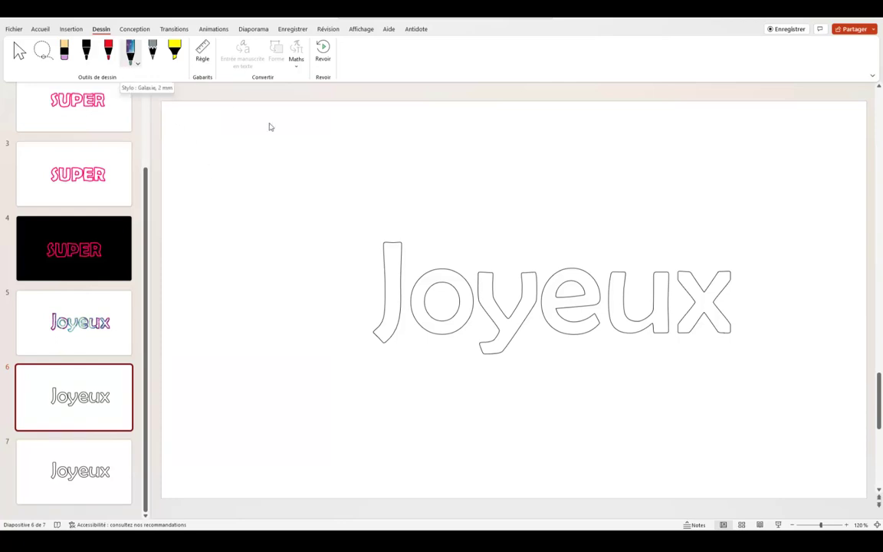
# - Trace the J, o and y outlines of slide 6's Joyeux with the Galaxie pen
pyautogui.click(384, 244)
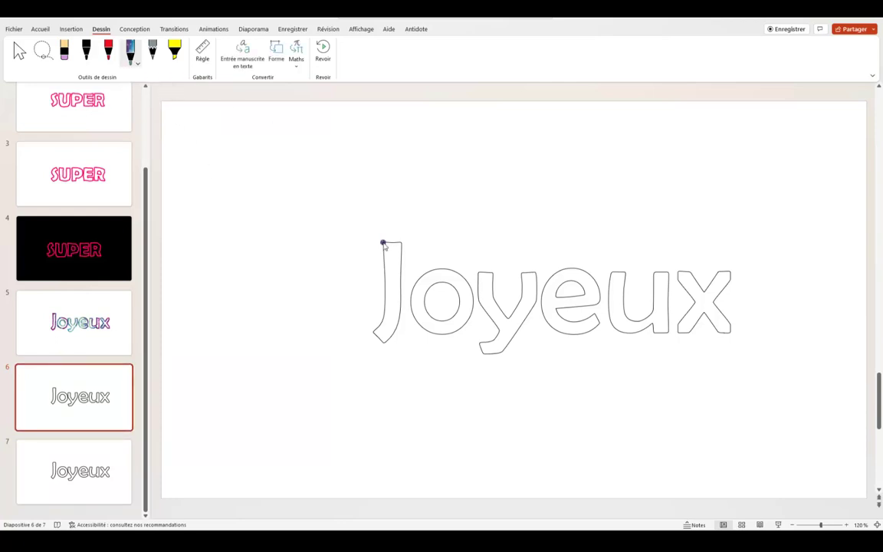
pyautogui.moveTo(387, 246)
pyautogui.mouseDown()
pyautogui.moveTo(400, 302)
pyautogui.moveTo(387, 344)
pyautogui.moveTo(384, 242)
pyautogui.mouseUp()
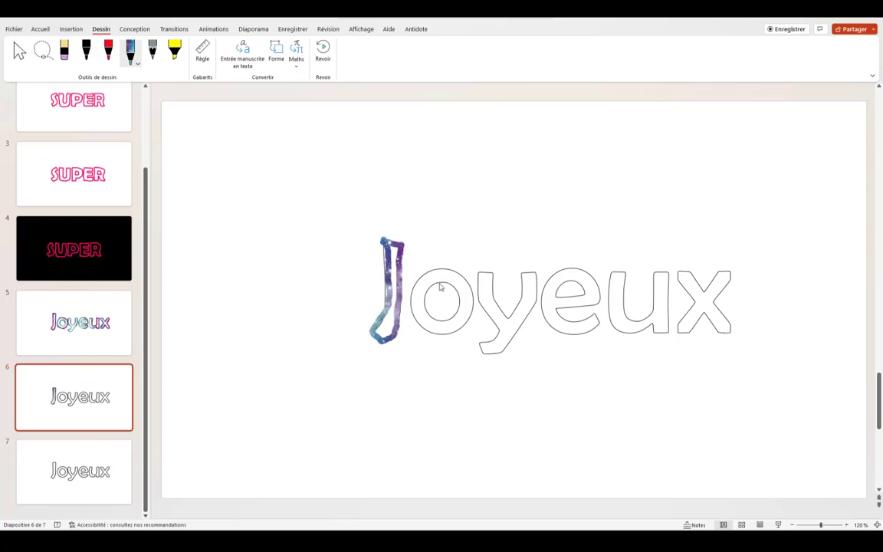
pyautogui.moveTo(438, 284)
pyautogui.mouseDown()
pyautogui.moveTo(461, 309)
pyautogui.moveTo(426, 274)
pyautogui.moveTo(439, 337)
pyautogui.moveTo(473, 288)
pyautogui.moveTo(423, 270)
pyautogui.mouseUp()
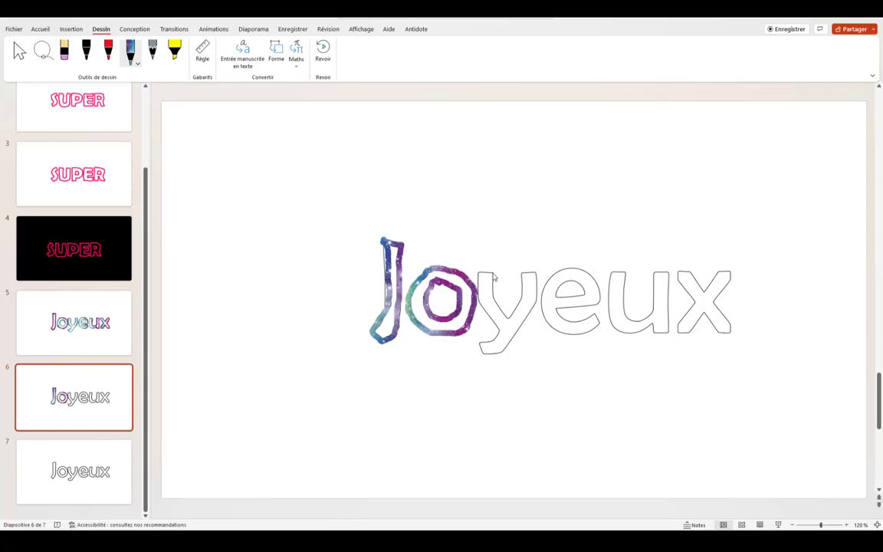
pyautogui.moveTo(492, 274)
pyautogui.mouseDown()
pyautogui.moveTo(497, 299)
pyautogui.moveTo(531, 275)
pyautogui.moveTo(515, 337)
pyautogui.moveTo(481, 352)
pyautogui.moveTo(497, 335)
pyautogui.moveTo(483, 307)
pyautogui.moveTo(497, 273)
pyautogui.mouseUp()
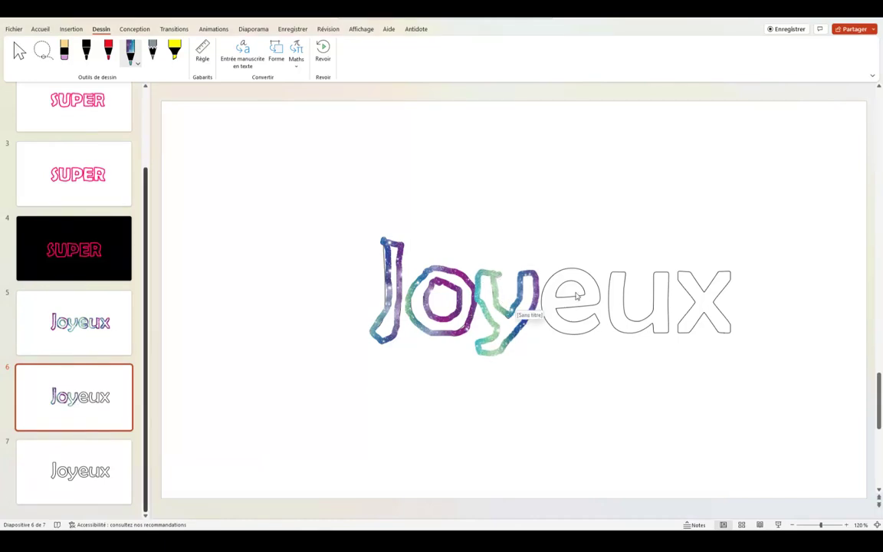
# - Paint over the e, u and x outlines on slide 6 in galaxy ink
pyautogui.moveTo(558, 292)
pyautogui.mouseDown()
pyautogui.moveTo(585, 299)
pyautogui.moveTo(579, 289)
pyautogui.moveTo(560, 320)
pyautogui.moveTo(603, 304)
pyautogui.moveTo(544, 300)
pyautogui.moveTo(600, 324)
pyautogui.mouseUp()
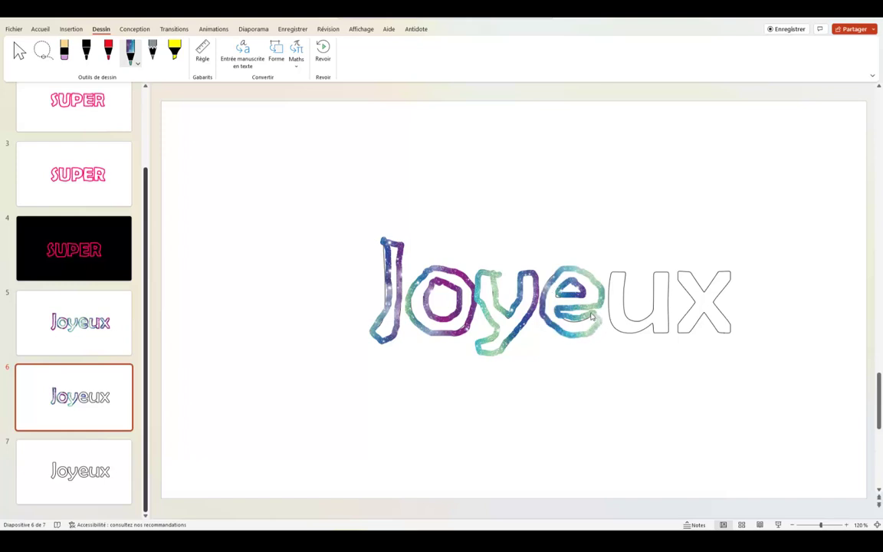
pyautogui.moveTo(656, 276)
pyautogui.mouseDown()
pyautogui.moveTo(669, 335)
pyautogui.moveTo(655, 337)
pyautogui.moveTo(611, 314)
pyautogui.moveTo(614, 279)
pyautogui.moveTo(642, 325)
pyautogui.moveTo(655, 277)
pyautogui.moveTo(729, 275)
pyautogui.moveTo(730, 323)
pyautogui.moveTo(707, 317)
pyautogui.moveTo(680, 332)
pyautogui.moveTo(677, 281)
pyautogui.moveTo(703, 289)
pyautogui.moveTo(722, 275)
pyautogui.mouseUp()
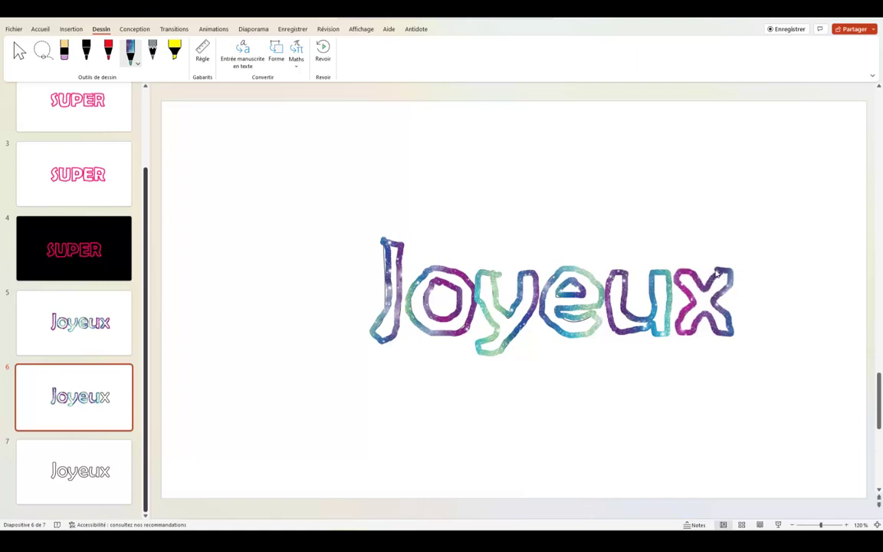
# - Move to slide 7 and trace its J and o in galaxy ink
pyautogui.click(109, 338)
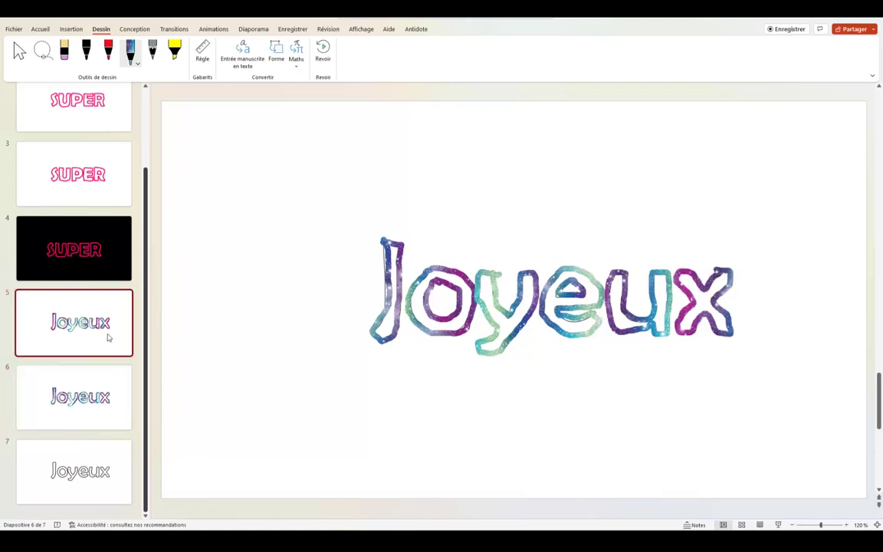
pyautogui.click(79, 393)
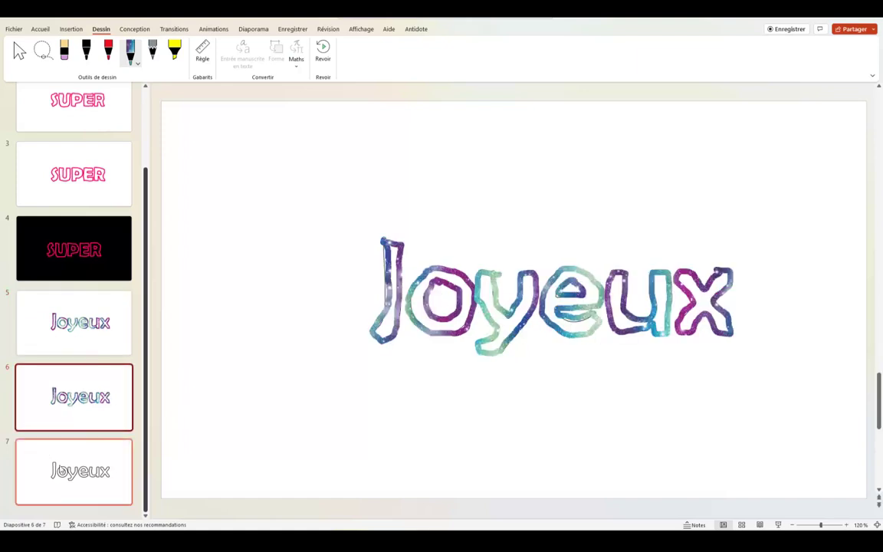
pyautogui.click(82, 482)
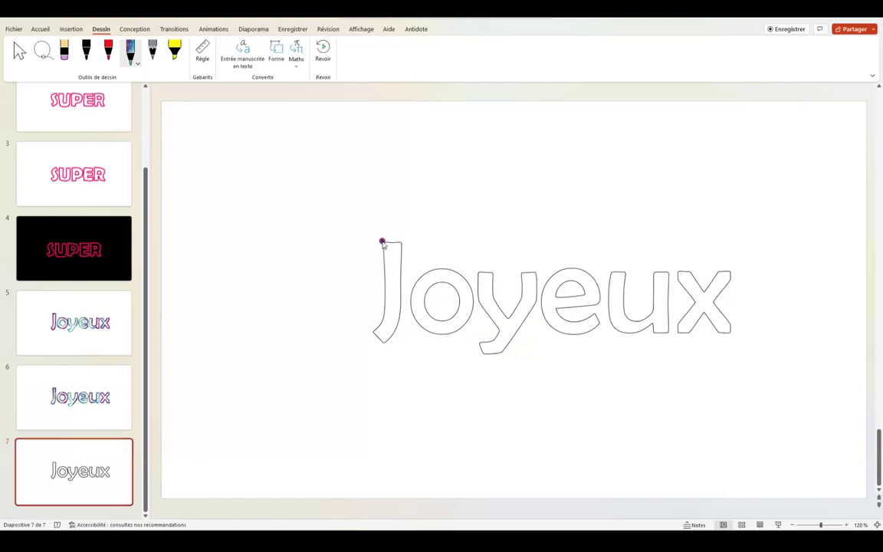
pyautogui.moveTo(381, 243)
pyautogui.mouseDown()
pyautogui.moveTo(398, 246)
pyautogui.moveTo(393, 341)
pyautogui.moveTo(385, 346)
pyautogui.moveTo(382, 244)
pyautogui.mouseUp()
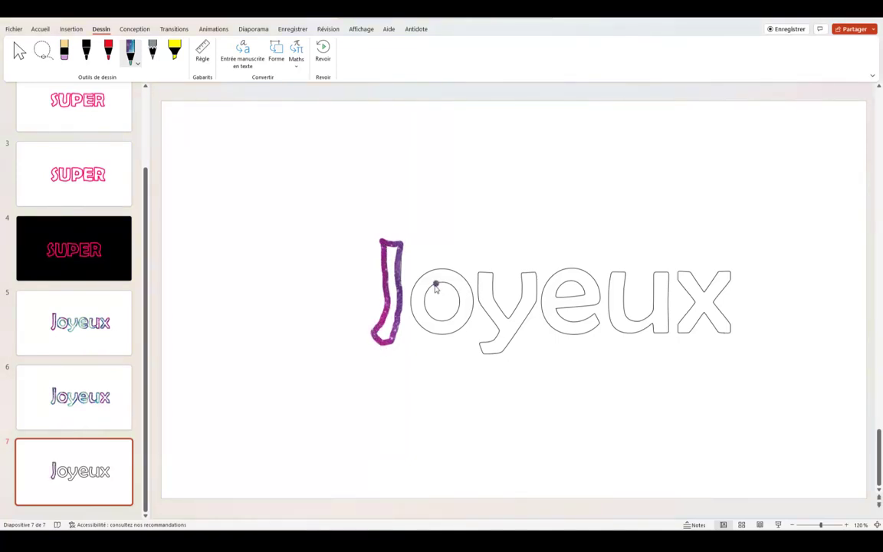
pyautogui.moveTo(436, 286)
pyautogui.mouseDown()
pyautogui.moveTo(455, 302)
pyautogui.moveTo(434, 283)
pyautogui.mouseUp()
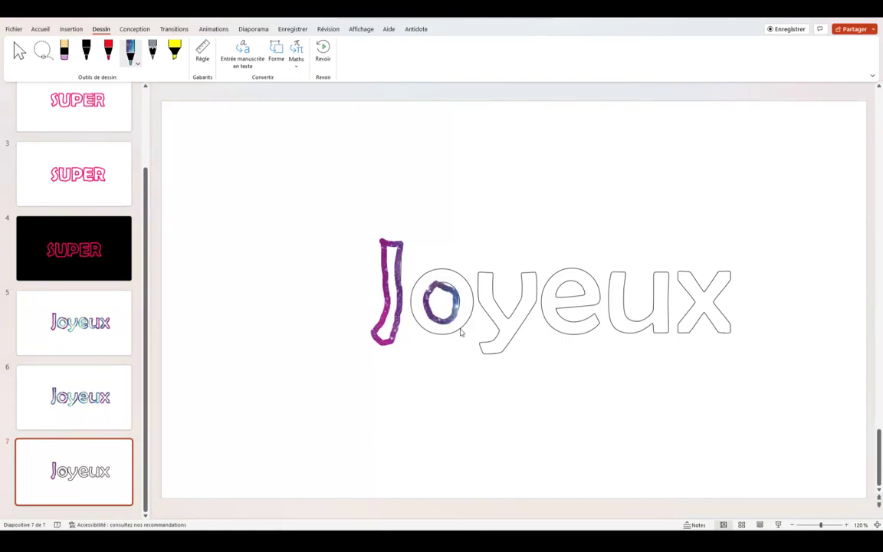
pyautogui.moveTo(451, 337)
pyautogui.mouseDown()
pyautogui.moveTo(469, 321)
pyautogui.moveTo(427, 279)
pyautogui.moveTo(461, 275)
pyautogui.mouseUp()
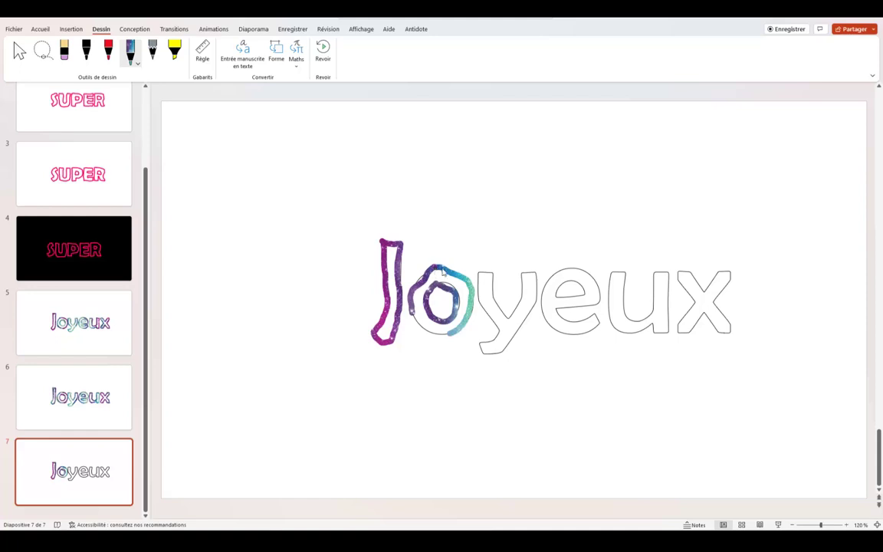
# - Delete the stray stroke around the o and redraw the o in galaxy ink
pyautogui.click(20, 52)
pyautogui.click(455, 281)
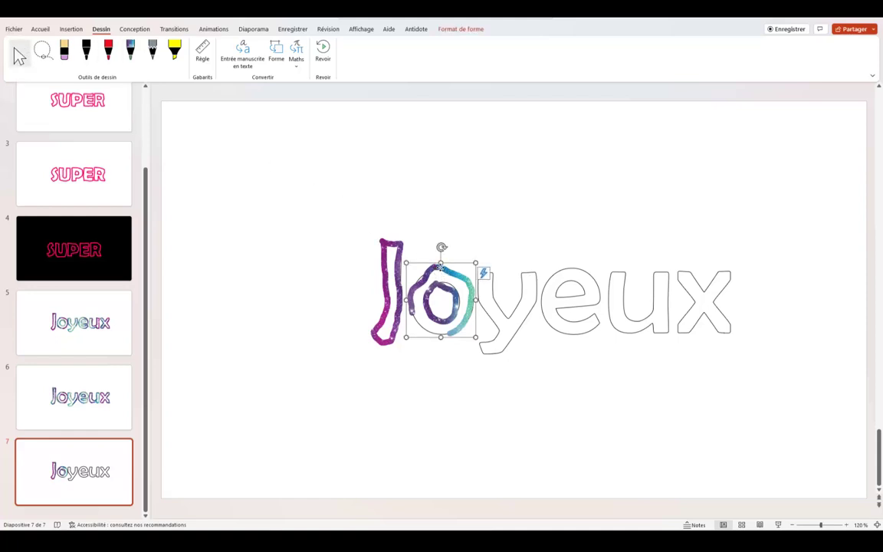
pyautogui.press('Delete')
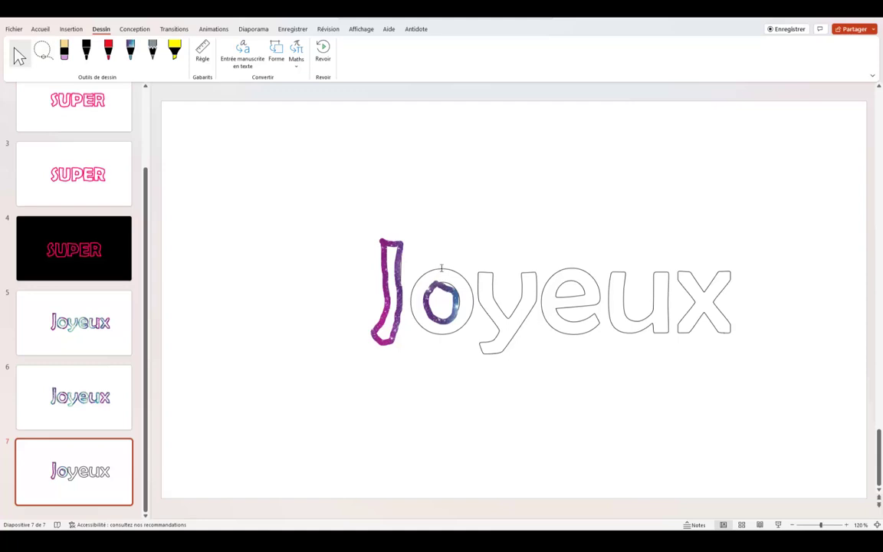
pyautogui.click(442, 267)
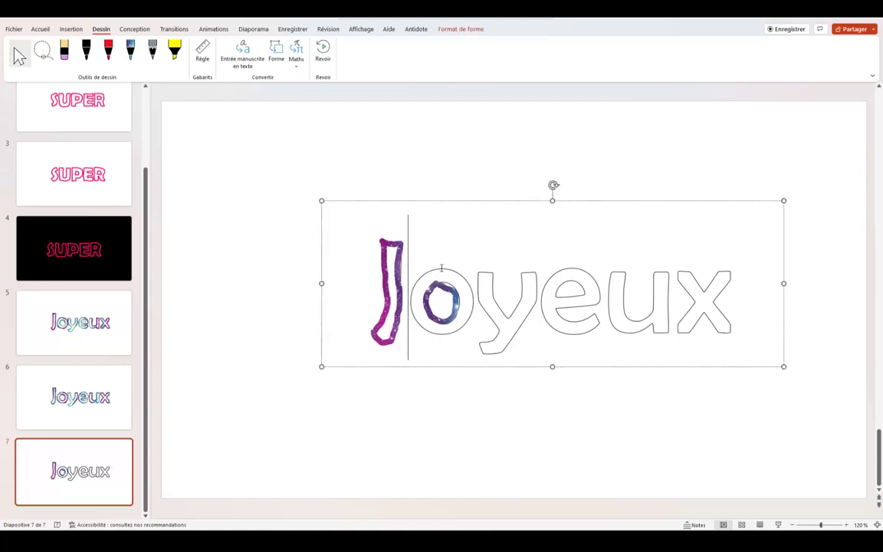
pyautogui.click(129, 50)
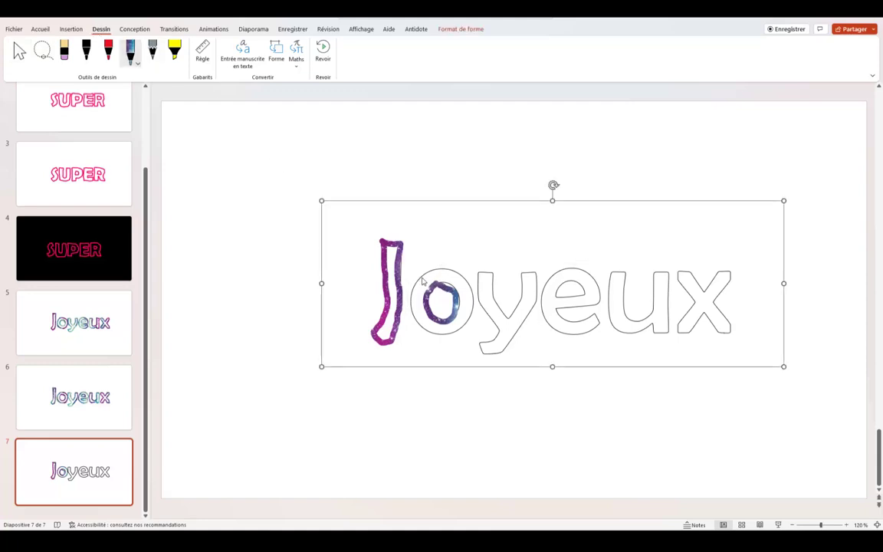
pyautogui.moveTo(423, 281)
pyautogui.mouseDown()
pyautogui.moveTo(426, 330)
pyautogui.moveTo(474, 299)
pyautogui.moveTo(458, 273)
pyautogui.mouseUp()
pyautogui.moveTo(438, 269); pyautogui.dragTo(424, 278)
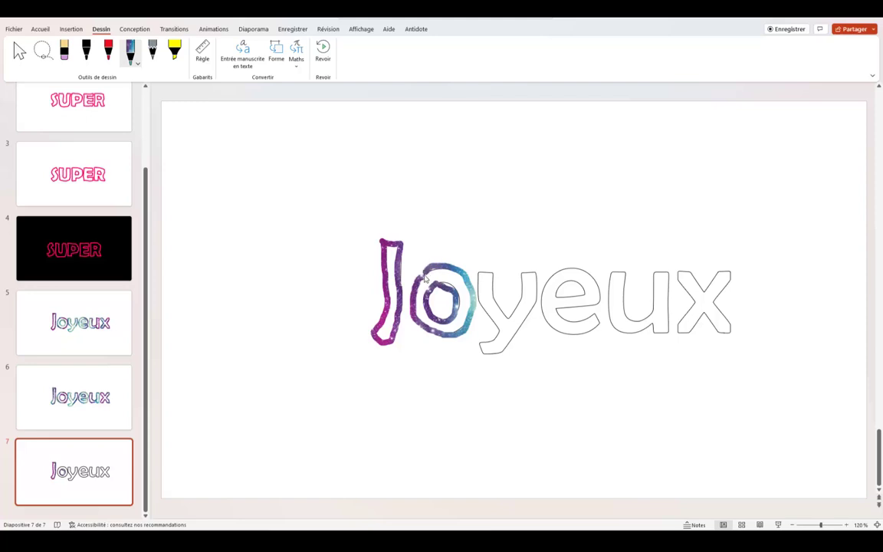
# - Paint the y, the e and the left stem of the u in galaxy ink
pyautogui.moveTo(480, 275)
pyautogui.mouseDown()
pyautogui.moveTo(489, 276)
pyautogui.moveTo(504, 316)
pyautogui.moveTo(535, 278)
pyautogui.moveTo(506, 349)
pyautogui.moveTo(485, 355)
pyautogui.moveTo(481, 269)
pyautogui.mouseUp()
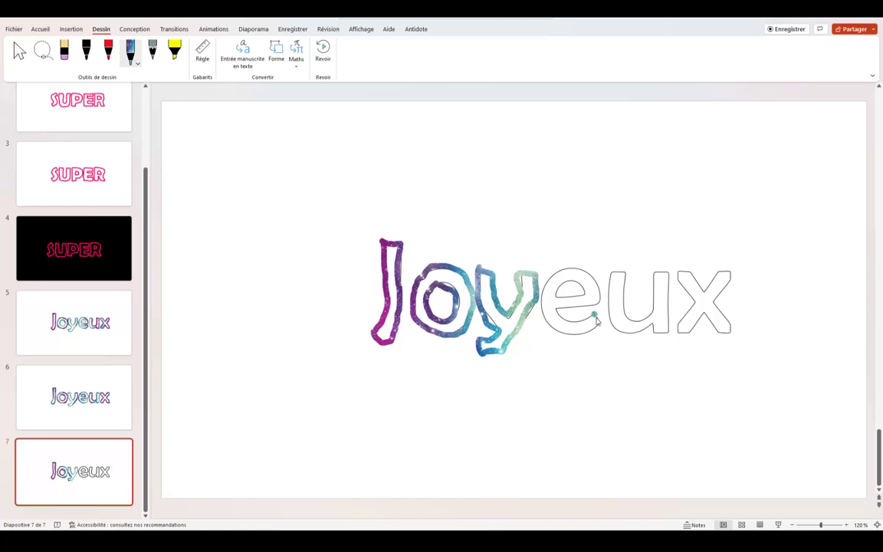
pyautogui.moveTo(597, 321)
pyautogui.mouseDown()
pyautogui.moveTo(545, 321)
pyautogui.moveTo(553, 283)
pyautogui.moveTo(598, 295)
pyautogui.moveTo(555, 316)
pyautogui.mouseUp()
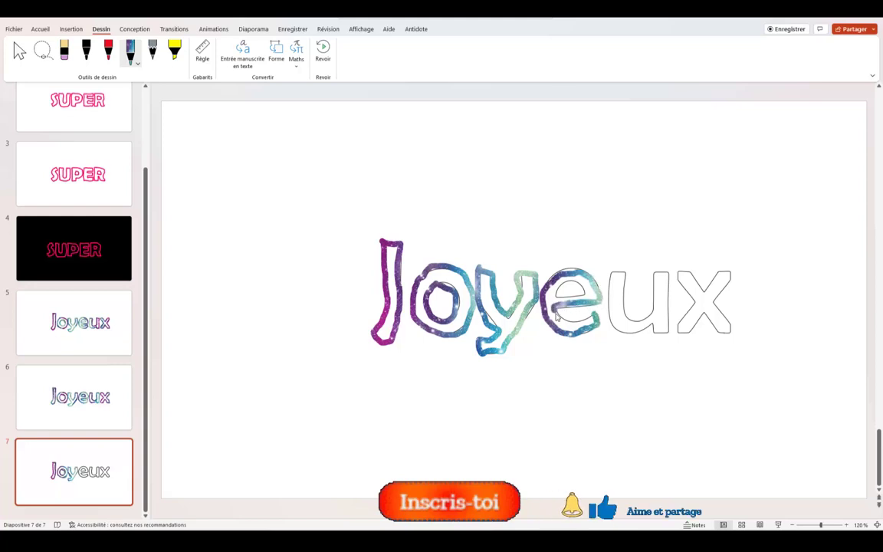
pyautogui.moveTo(497, 285)
pyautogui.mouseDown()
pyautogui.moveTo(547, 282)
pyautogui.moveTo(560, 299)
pyautogui.moveTo(576, 286)
pyautogui.moveTo(566, 300)
pyautogui.mouseUp()
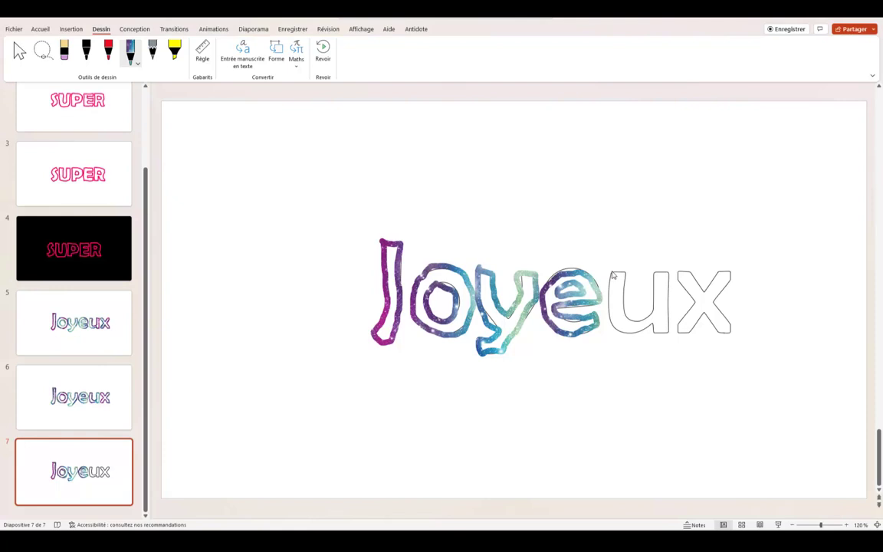
pyautogui.moveTo(613, 275); pyautogui.dragTo(629, 309)
# - Delete the unwanted green stroke on the u, then repaint the u and paint the x
pyautogui.click(19, 52)
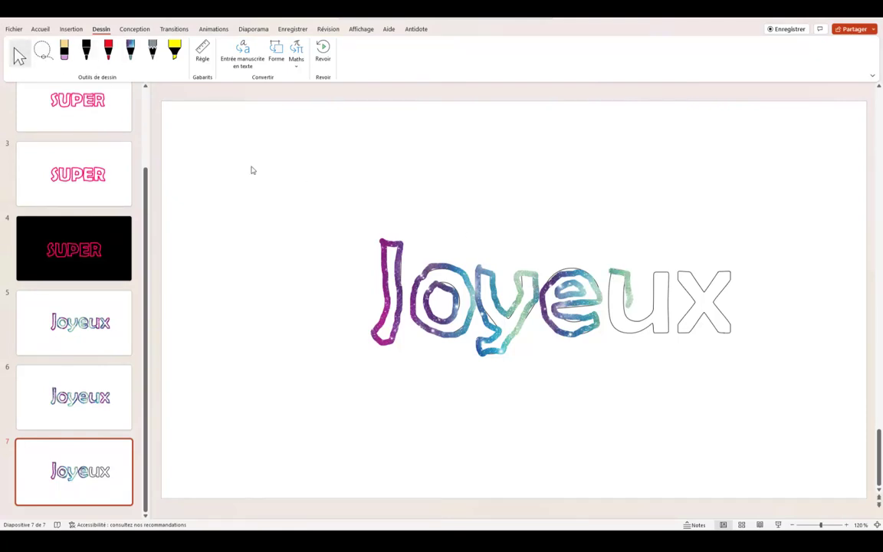
pyautogui.click(629, 280)
pyautogui.press('Delete')
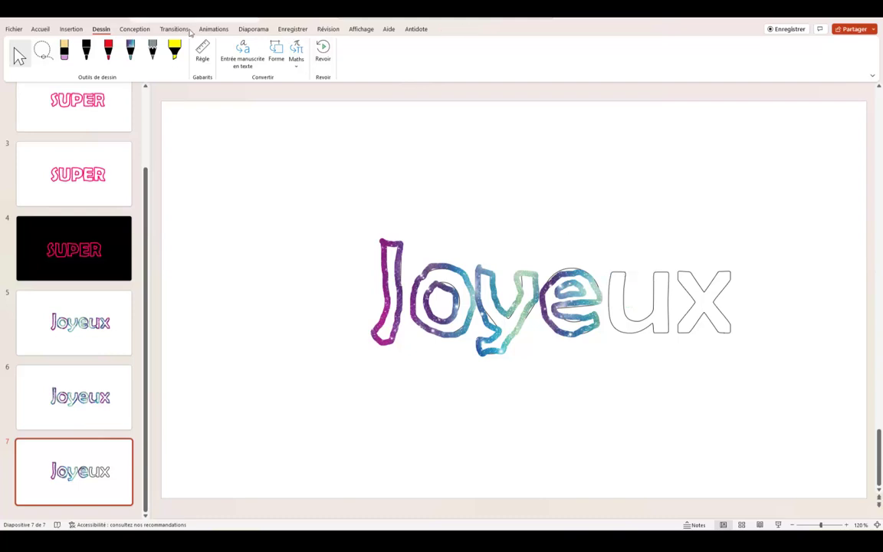
pyautogui.click(127, 49)
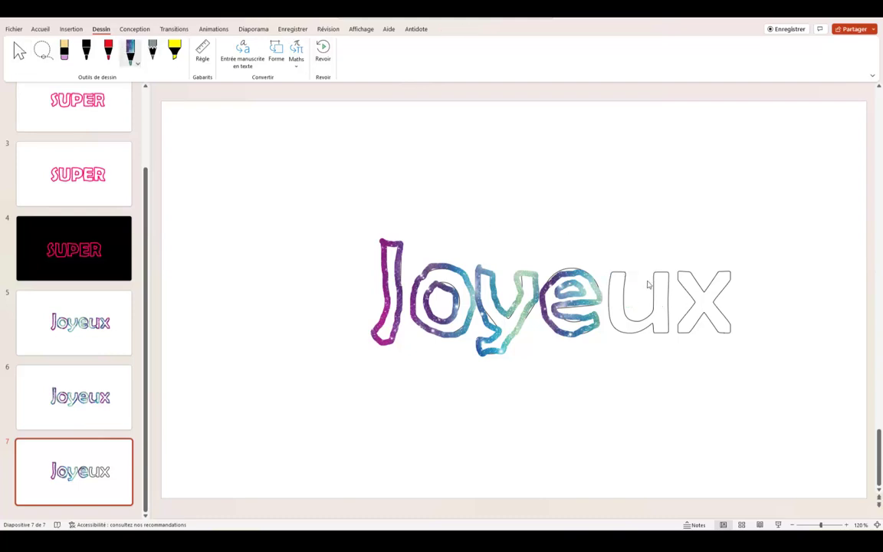
pyautogui.moveTo(609, 271)
pyautogui.mouseDown()
pyautogui.moveTo(625, 304)
pyautogui.moveTo(650, 314)
pyautogui.moveTo(667, 290)
pyautogui.moveTo(667, 333)
pyautogui.moveTo(609, 306)
pyautogui.moveTo(613, 277)
pyautogui.mouseUp()
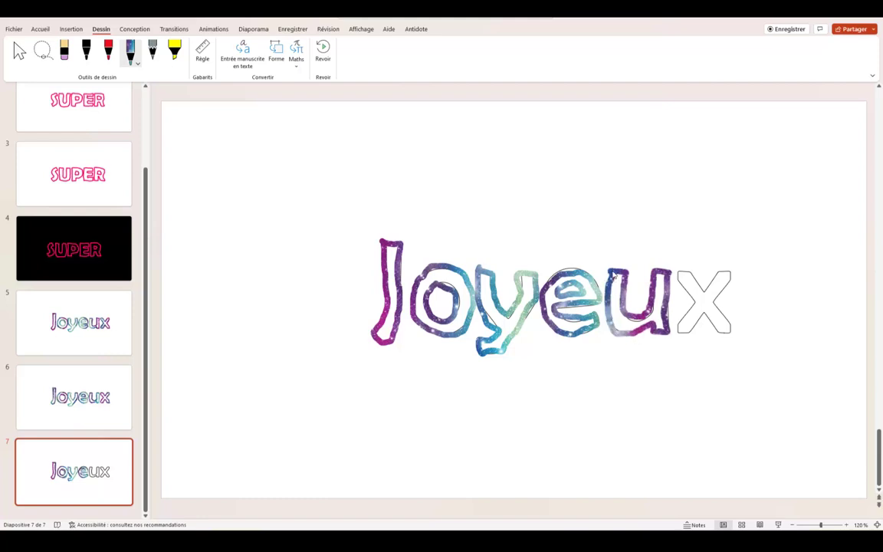
pyautogui.moveTo(678, 269)
pyautogui.mouseDown()
pyautogui.moveTo(701, 289)
pyautogui.moveTo(729, 276)
pyautogui.moveTo(736, 332)
pyautogui.moveTo(718, 335)
pyautogui.moveTo(707, 317)
pyautogui.moveTo(692, 332)
pyautogui.moveTo(677, 331)
pyautogui.moveTo(695, 306)
pyautogui.moveTo(677, 279)
pyautogui.mouseUp()
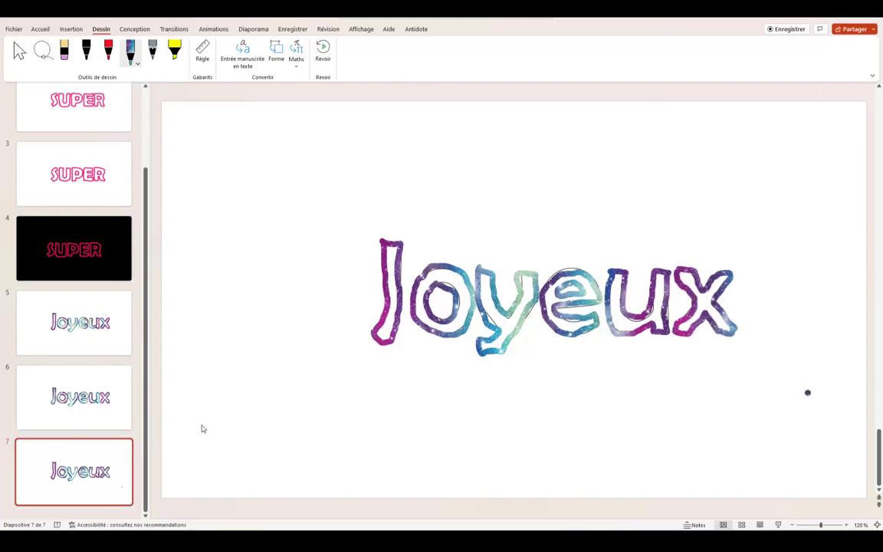
# - Step through slides 5, 6 and 7 to review the painted Joyeux frames
pyautogui.click(95, 341)
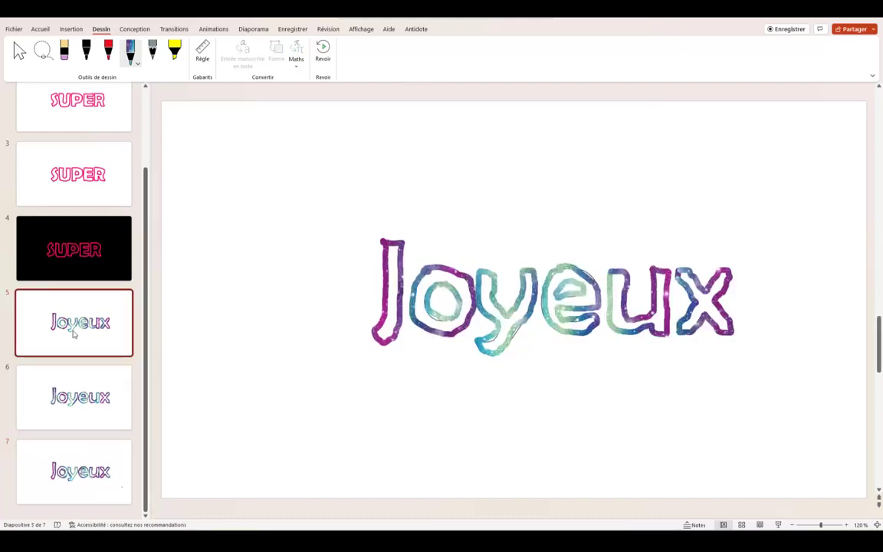
pyautogui.click(86, 403)
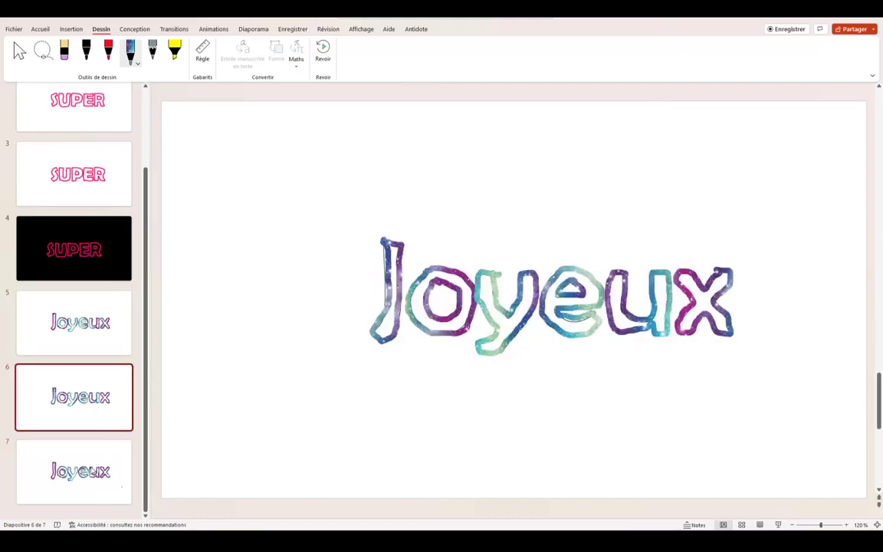
pyautogui.click(84, 460)
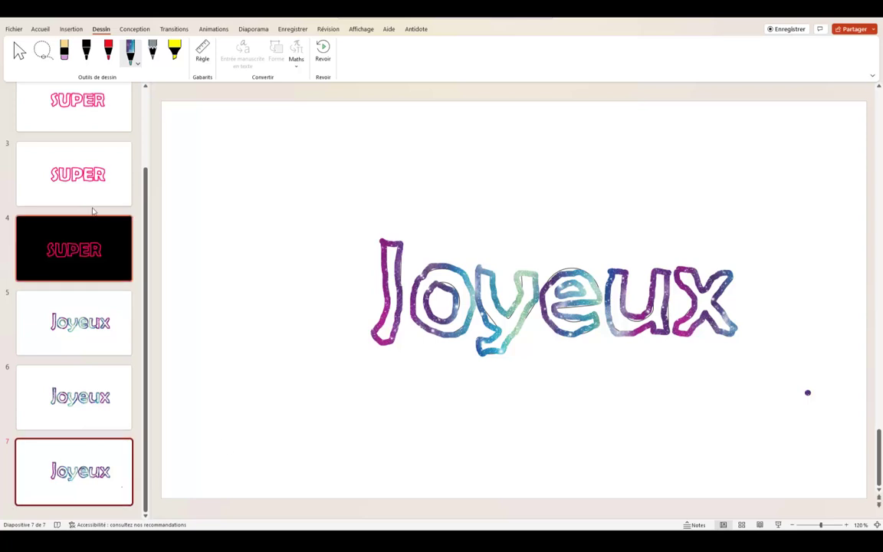
# - Add a blank slide 8 at the end of the deck with Ctrl+M, then return to slide 5
pyautogui.click(70, 29)
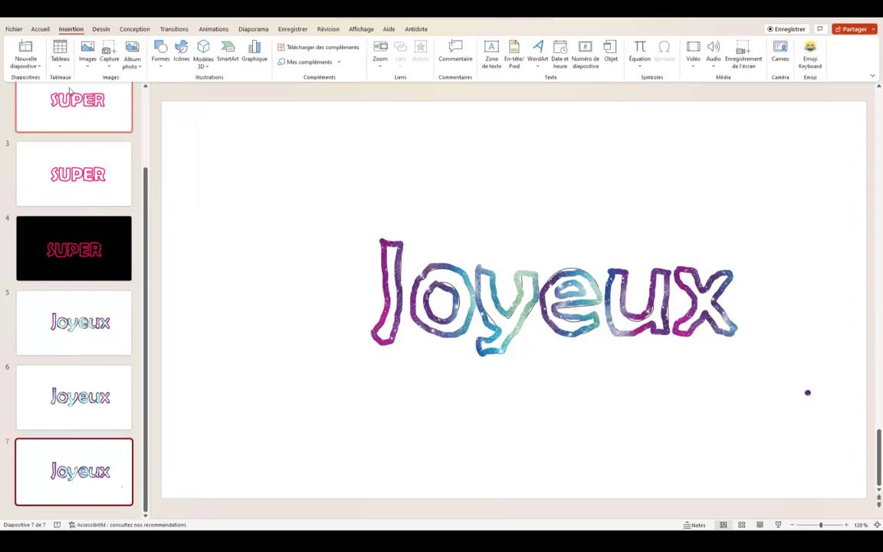
pyautogui.click(25, 65)
pyautogui.press('Escape')
pyautogui.hotkey('ctrl', 'm')
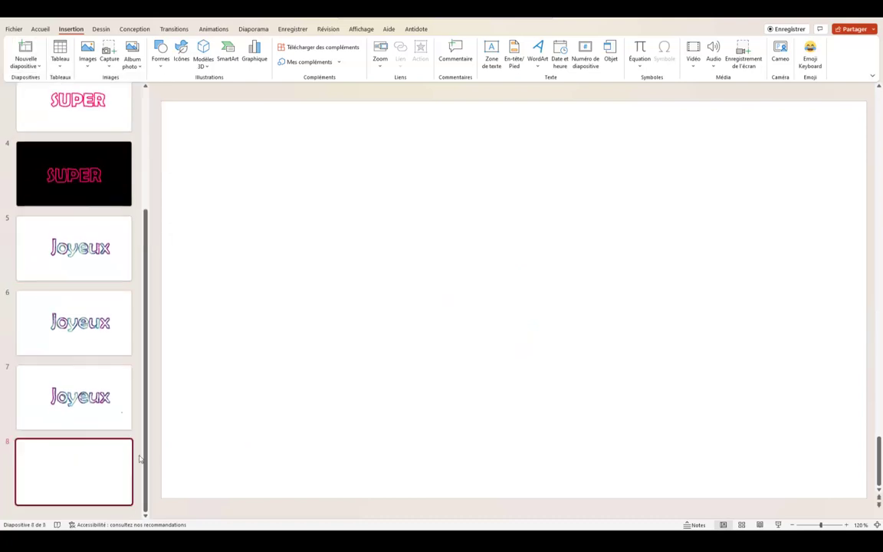
pyautogui.press('Up')
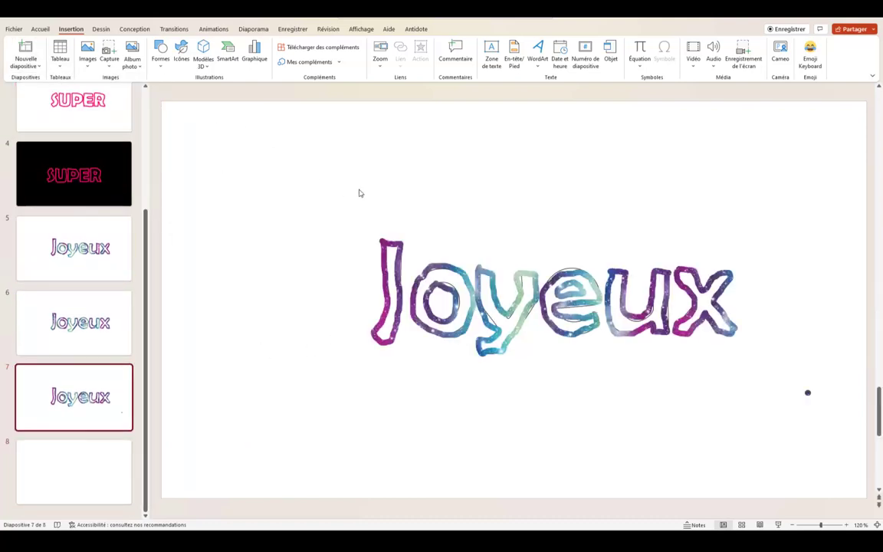
pyautogui.click(122, 221)
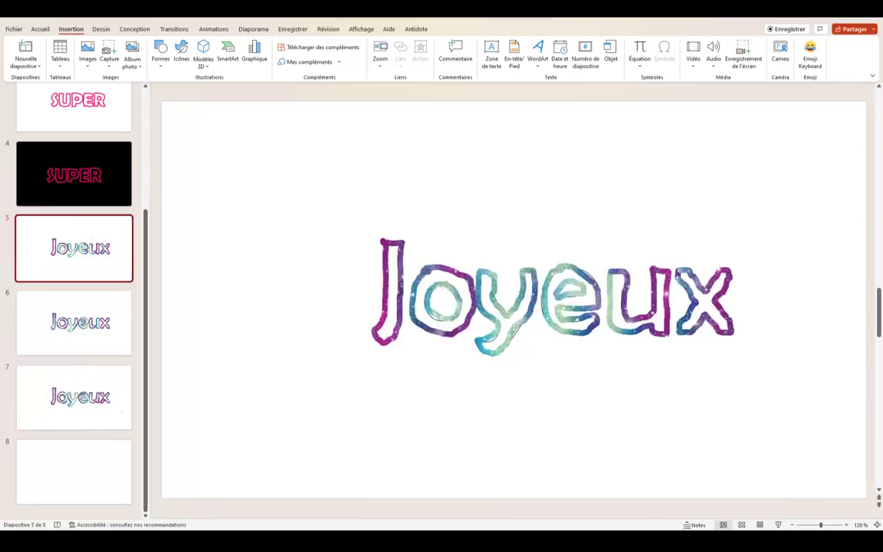
# - Set up an animated GIF export at Très grande quality, transparent background, slides 5 to 7
pyautogui.click(11, 28)
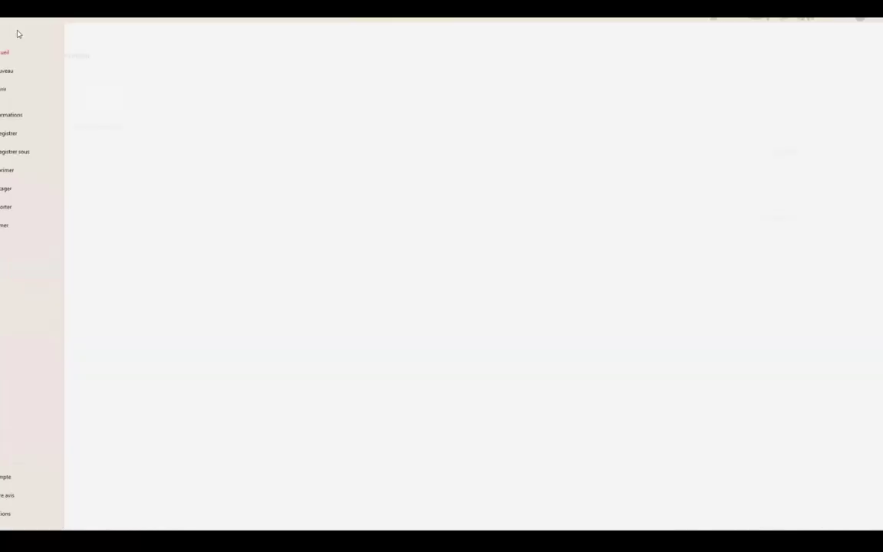
pyautogui.click(26, 208)
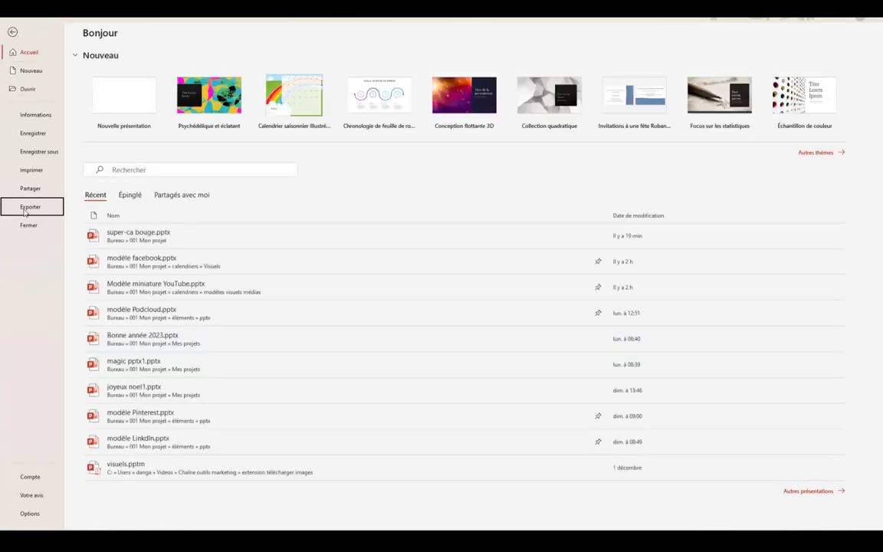
pyautogui.click(135, 117)
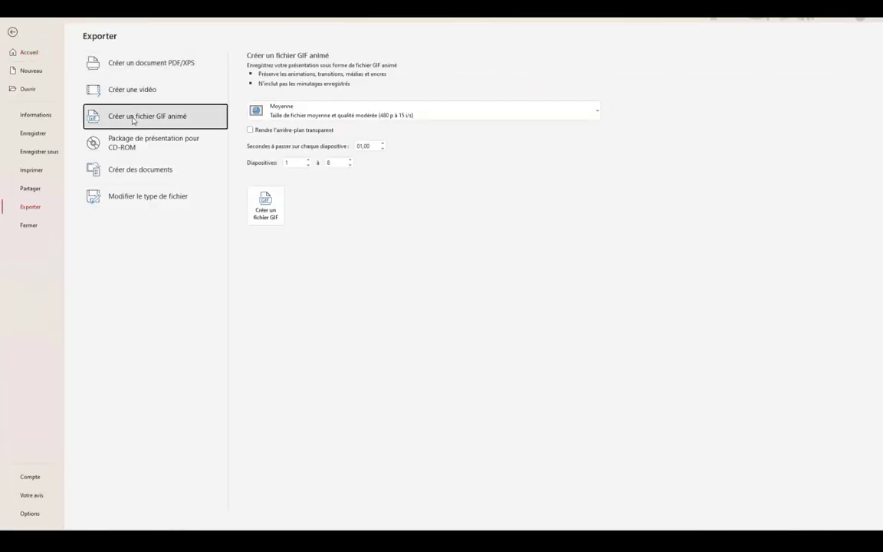
pyautogui.click(278, 117)
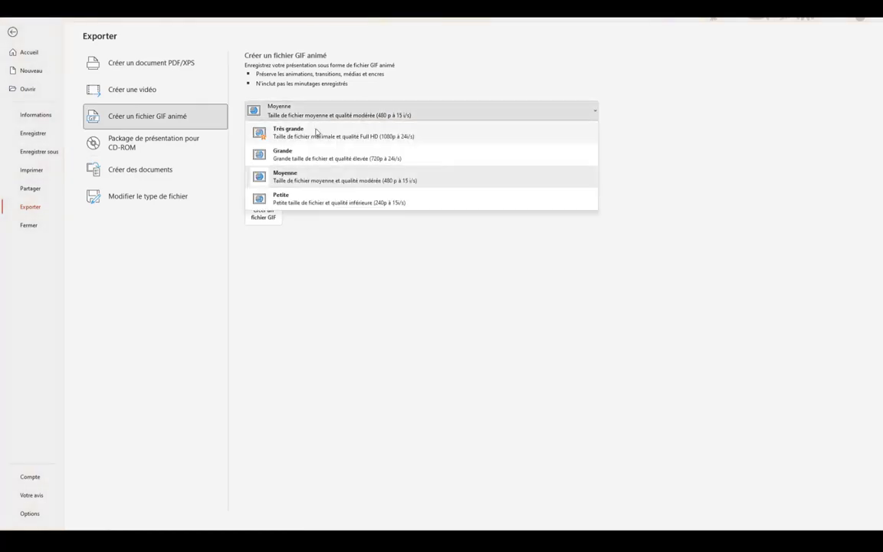
pyautogui.click(303, 130)
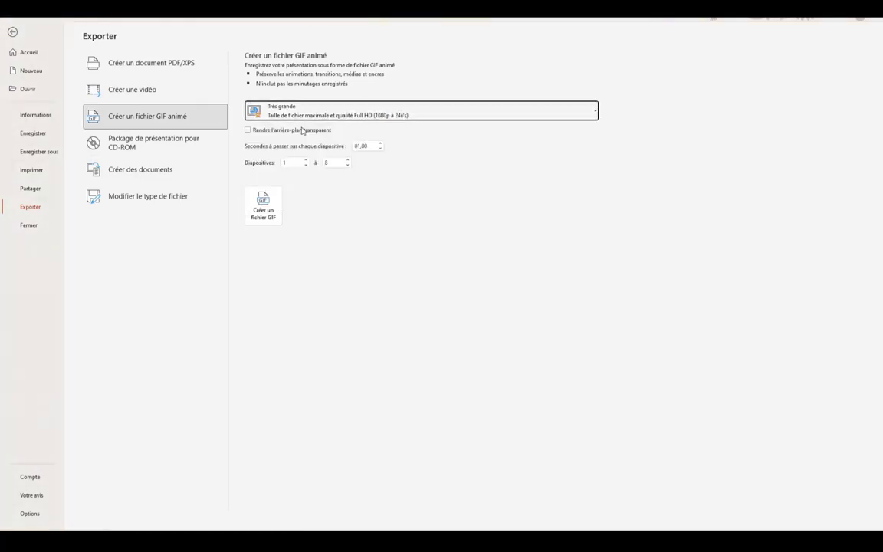
pyautogui.click(249, 130)
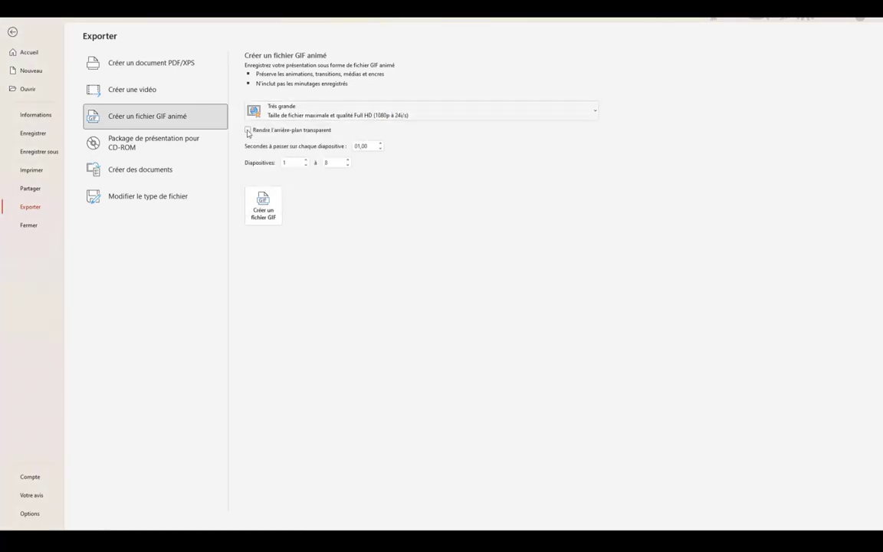
pyautogui.doubleClick(305, 162)
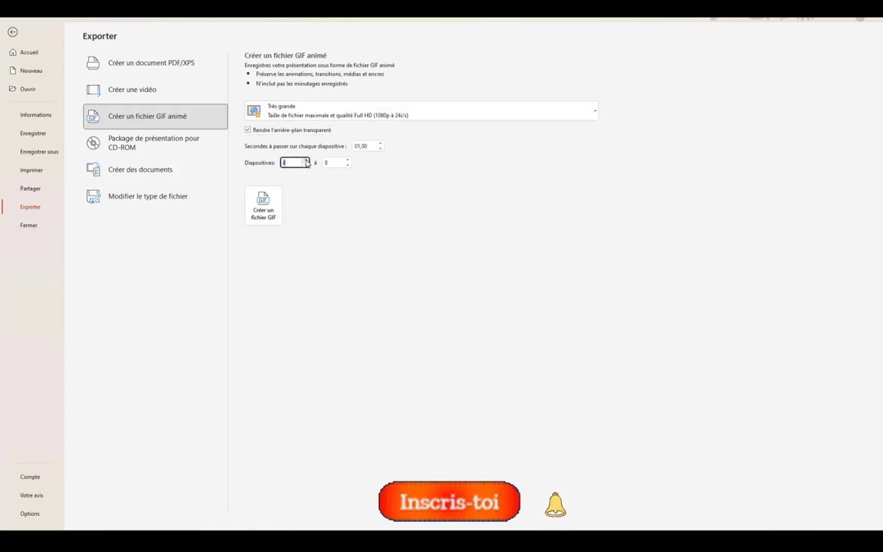
pyautogui.write('5')
pyautogui.press('Tab')
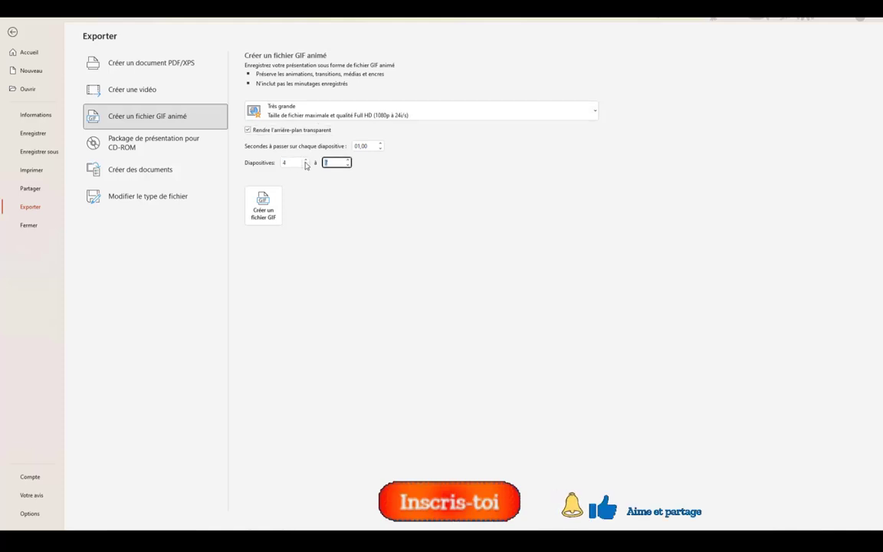
pyautogui.hotkey('shift', 'Tab')
pyautogui.press('F6')
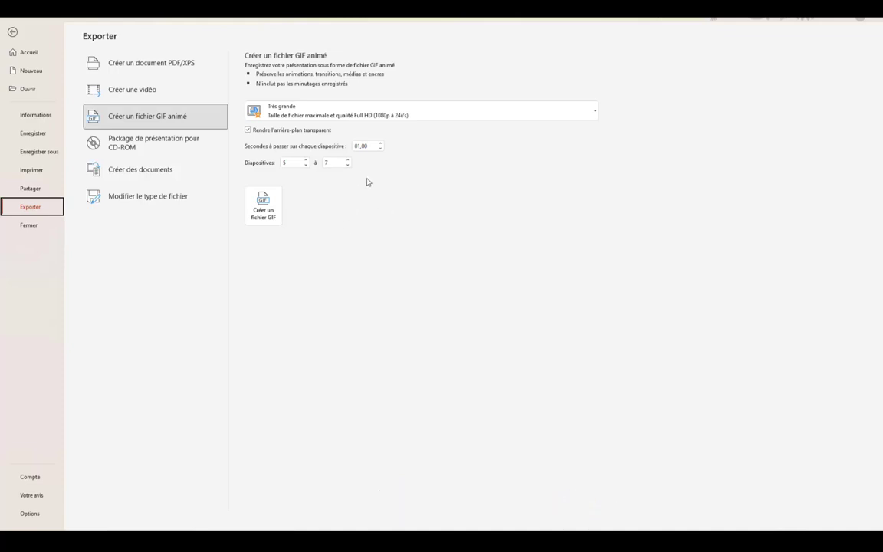
# - Create the GIF and save it as super-ca bouge.gif on the desktop
pyautogui.click(263, 202)
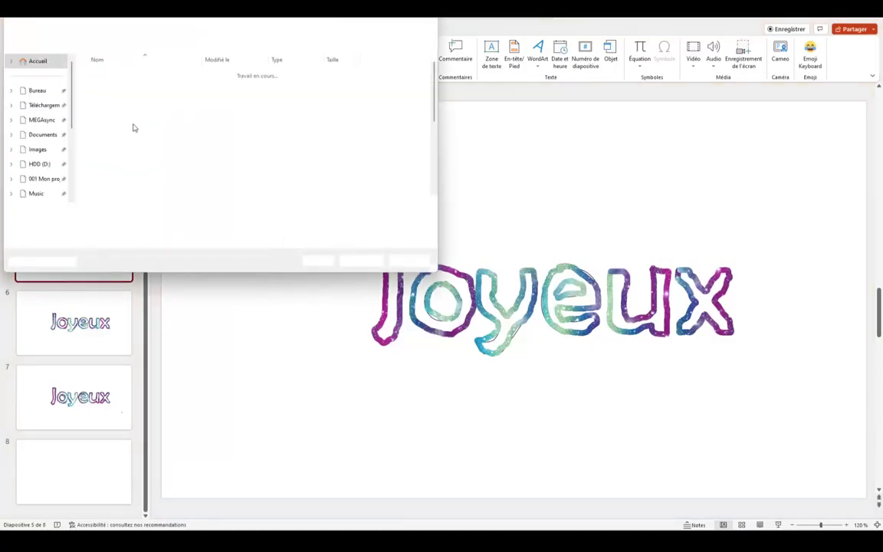
pyautogui.scroll(-3, 39, 163)
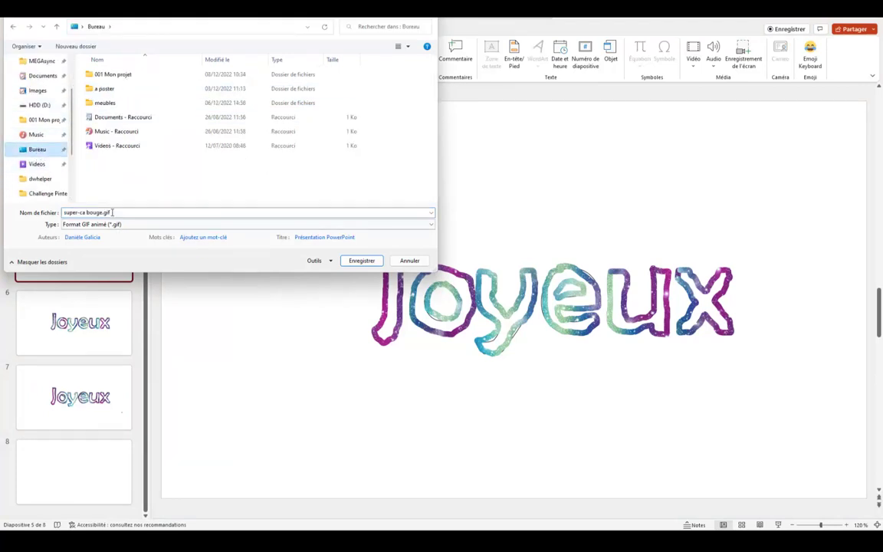
pyautogui.click(357, 261)
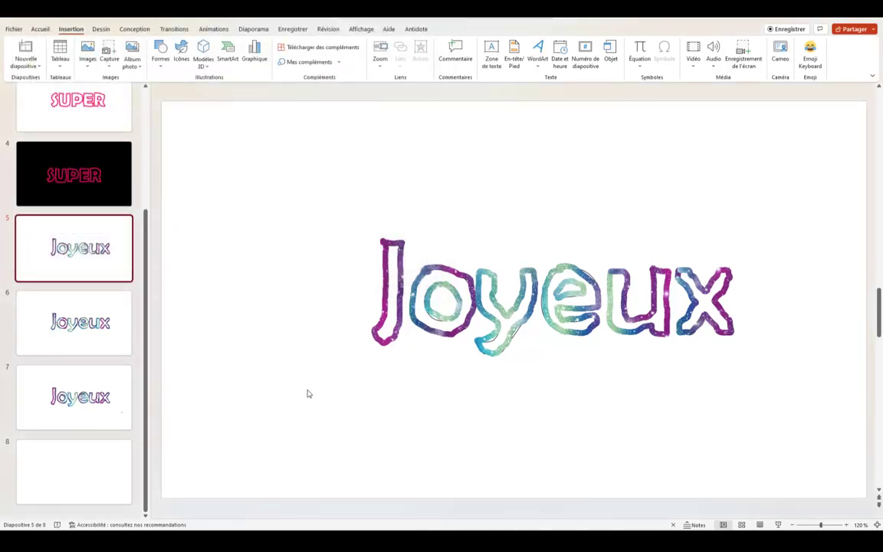
# - Draw a rectangle over all of slide 8, fill it black and set it to Sans contour
pyautogui.click(83, 475)
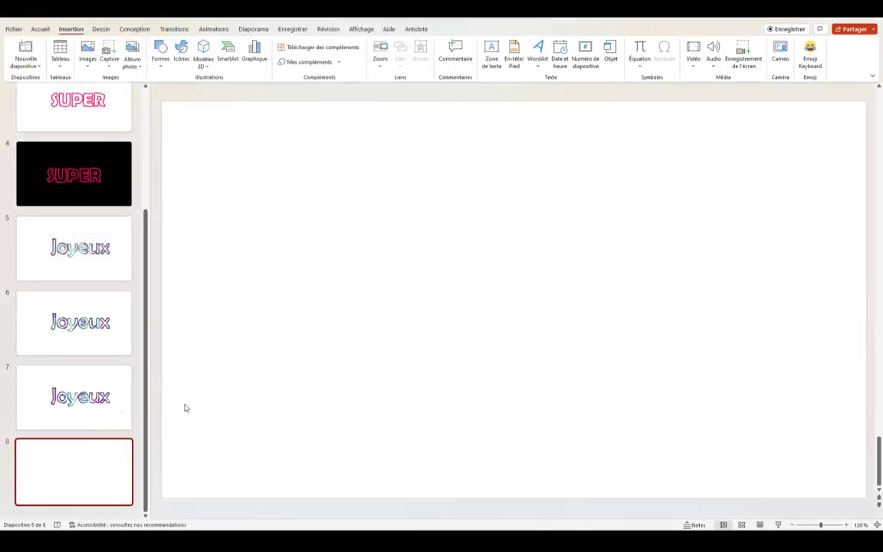
pyautogui.click(161, 68)
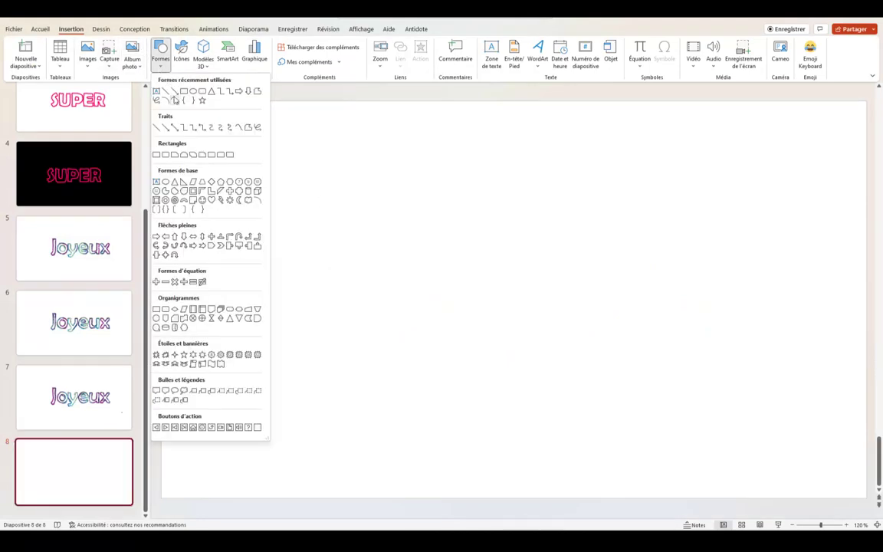
pyautogui.click(186, 93)
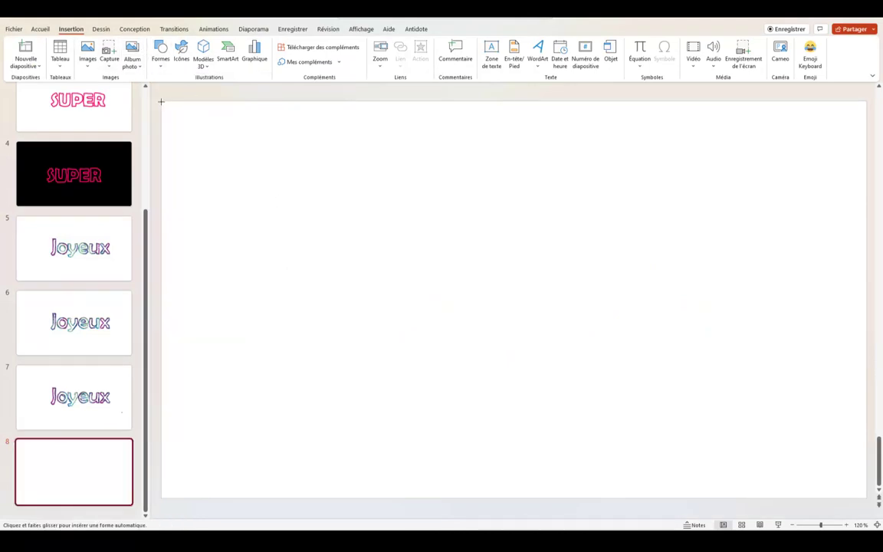
pyautogui.moveTo(161, 101)
pyautogui.mouseDown()
pyautogui.moveTo(859, 477)
pyautogui.moveTo(867, 498)
pyautogui.mouseUp()
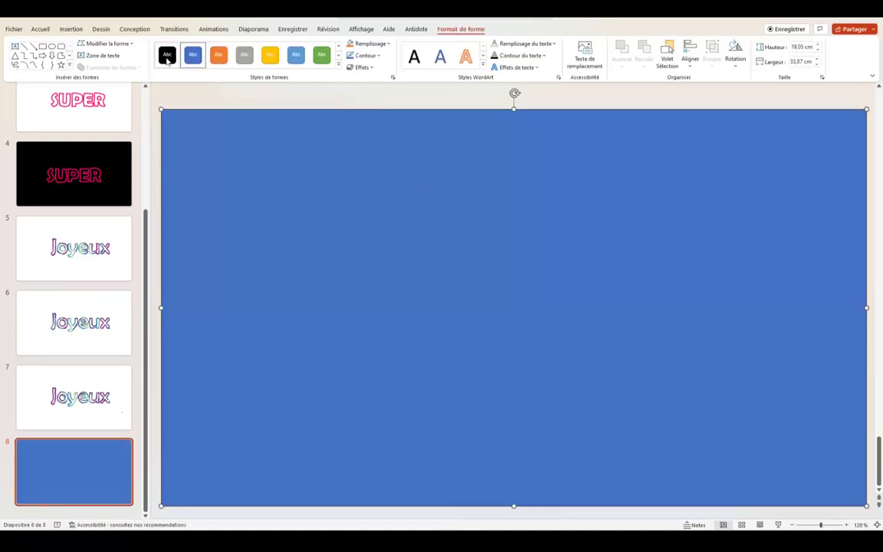
pyautogui.click(167, 55)
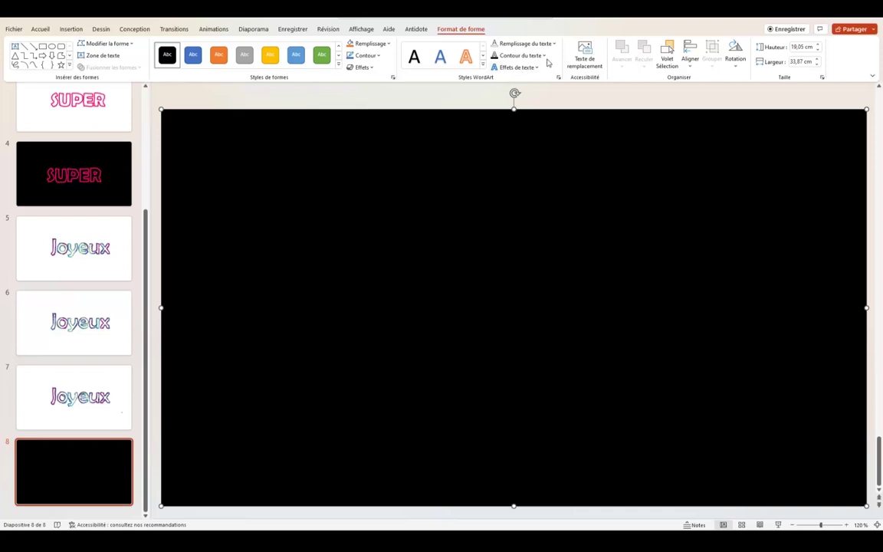
pyautogui.click(378, 56)
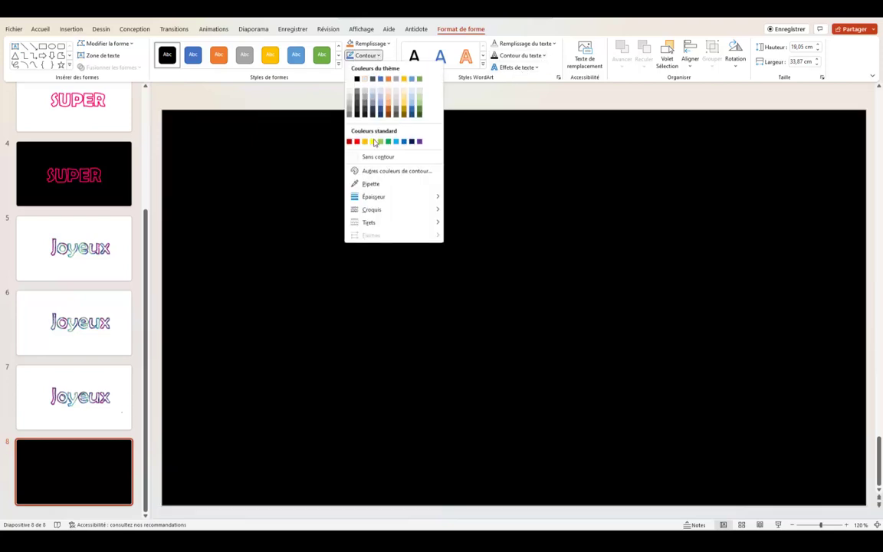
pyautogui.click(374, 156)
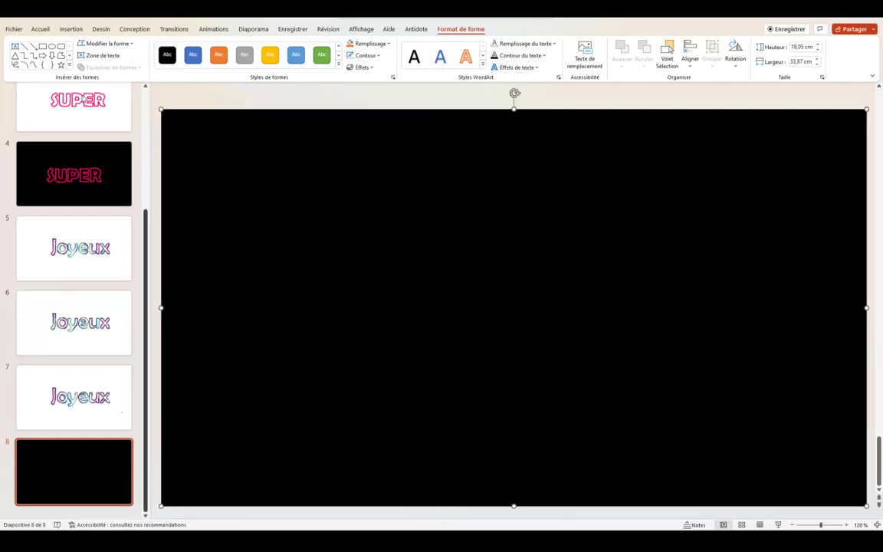
pyautogui.click(70, 29)
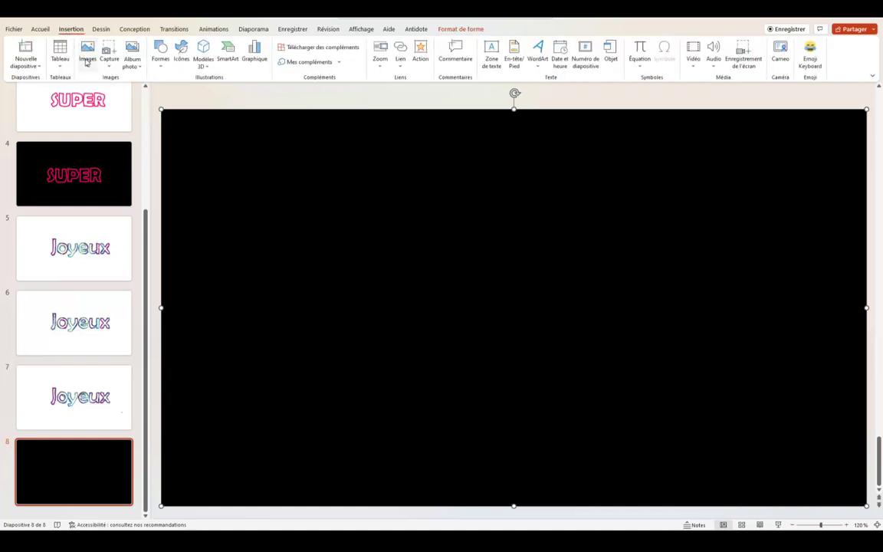
# - Insert super-ca bouge.gif from the desktop onto slide 8
pyautogui.click(88, 55)
pyautogui.click(100, 95)
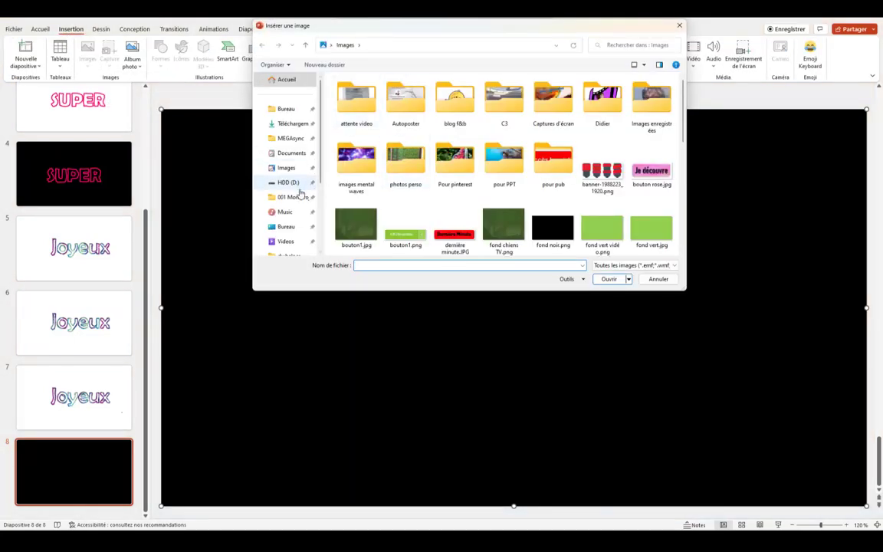
pyautogui.click(286, 227)
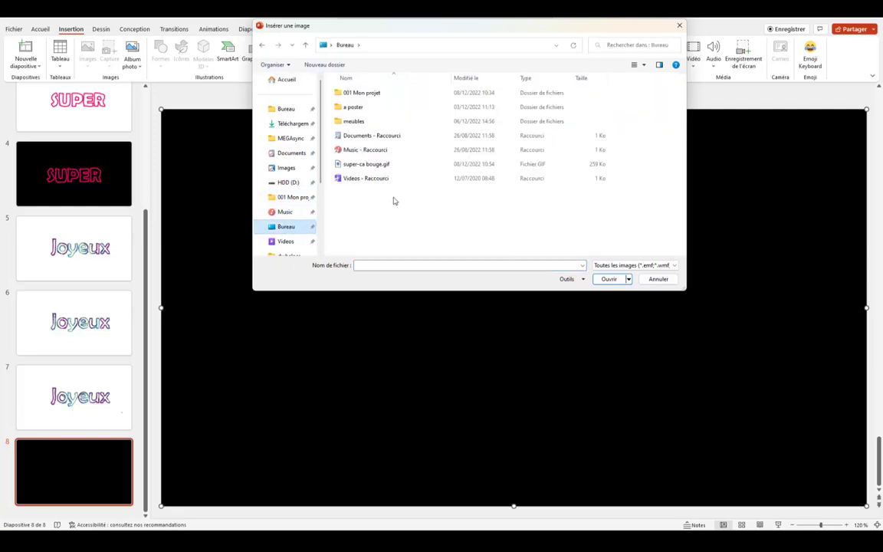
pyautogui.click(372, 164)
pyautogui.click(610, 280)
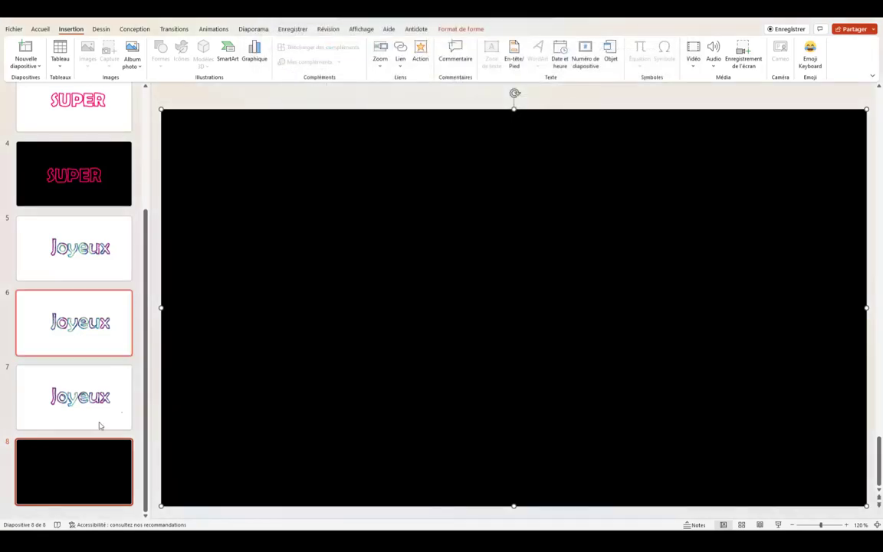